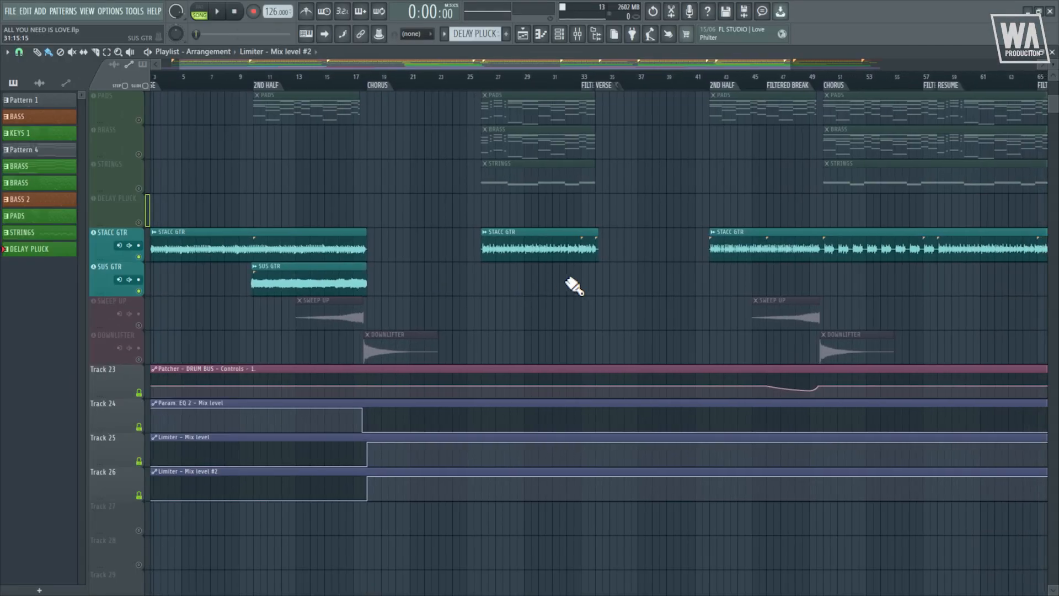
Inspect the Fruity parametric EQ 2 curve on the SUS GTR mixer track and the built-in equalizer's low band on STACC GTR
{"action": "scroll", "coordinate": [561, 285], "scroll_direction": "up", "scroll_amount": 5, "text": "ctrl"}
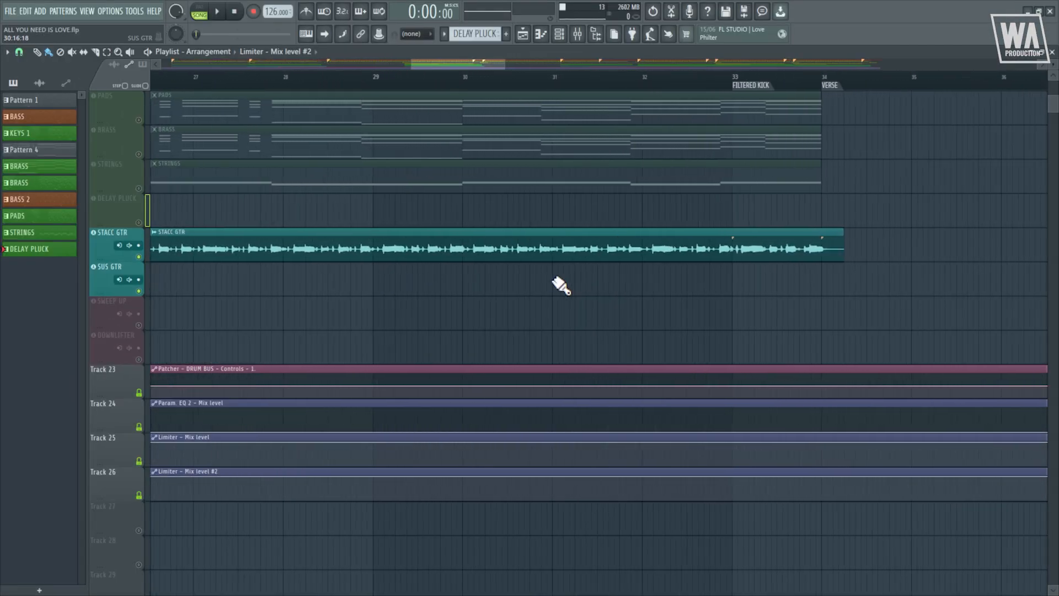
{"action": "scroll", "coordinate": [561, 285], "scroll_direction": "down", "scroll_amount": 1}
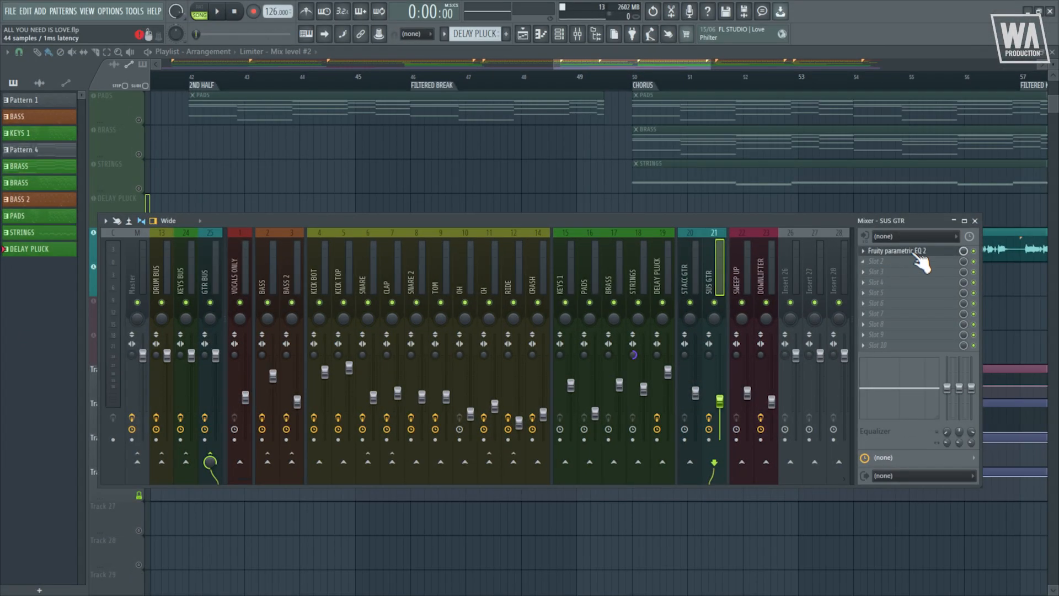
{"action": "left_click", "coordinate": [905, 251]}
{"action": "left_click_drag", "start_coordinate": [259, 133], "coordinate": [426, 173]}
{"action": "mouse_move", "coordinate": [413, 328]}
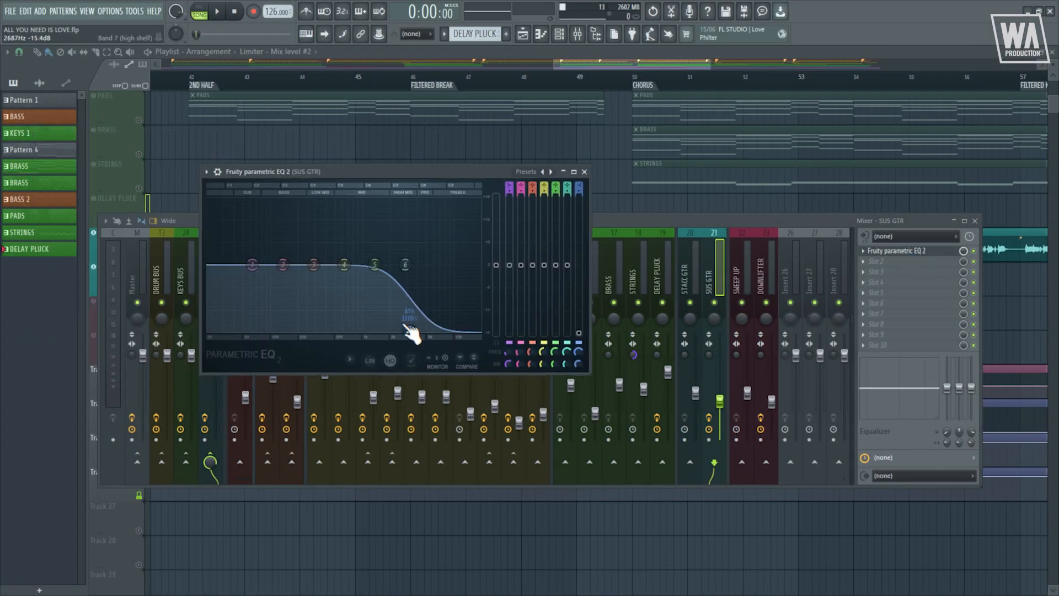
{"action": "left_click", "coordinate": [692, 272]}
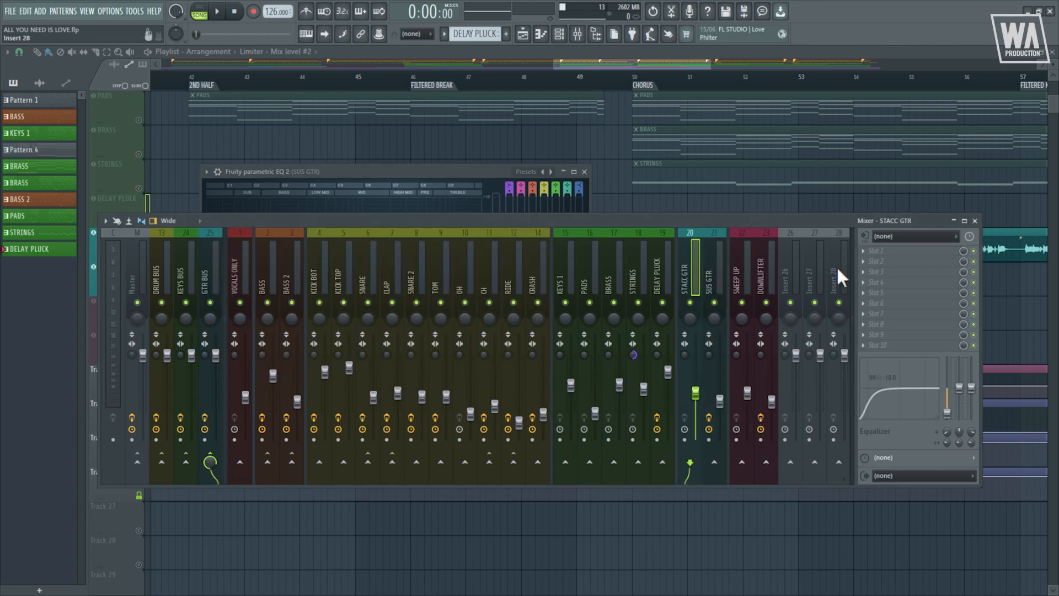
{"action": "left_click_drag", "start_coordinate": [945, 406], "coordinate": [946, 417]}
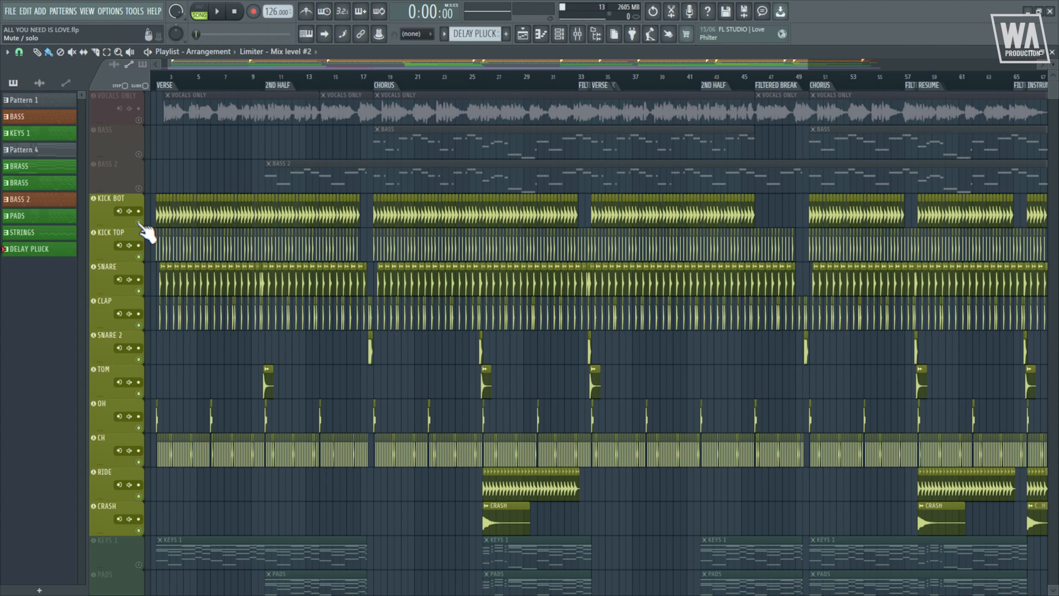
Play all drum tracks together from the chorus, and play the same section with only KICK BOT soloed
{"action": "key", "text": "space"}
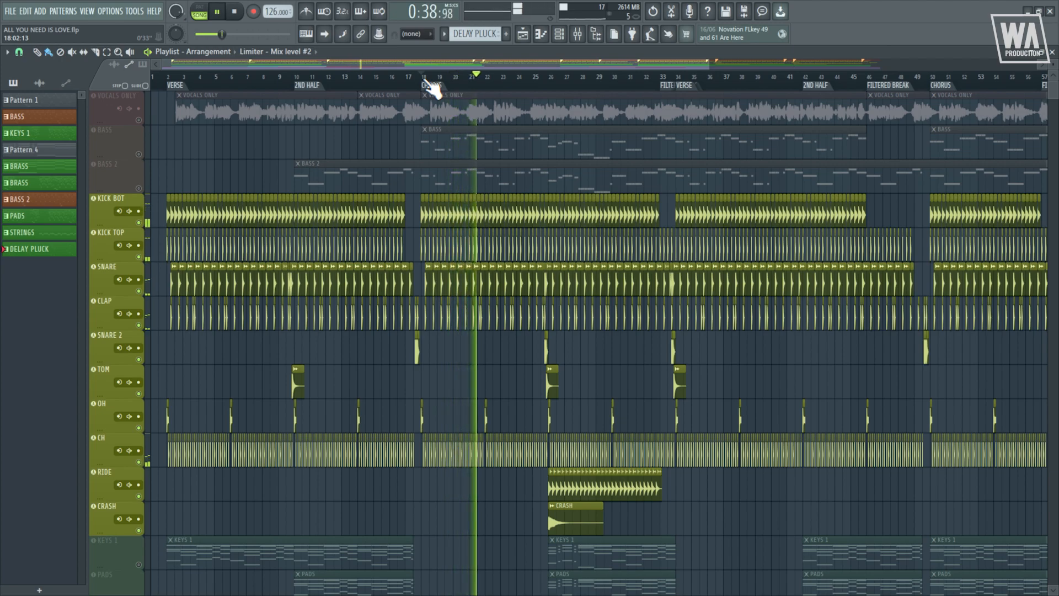
{"action": "key", "text": "space"}
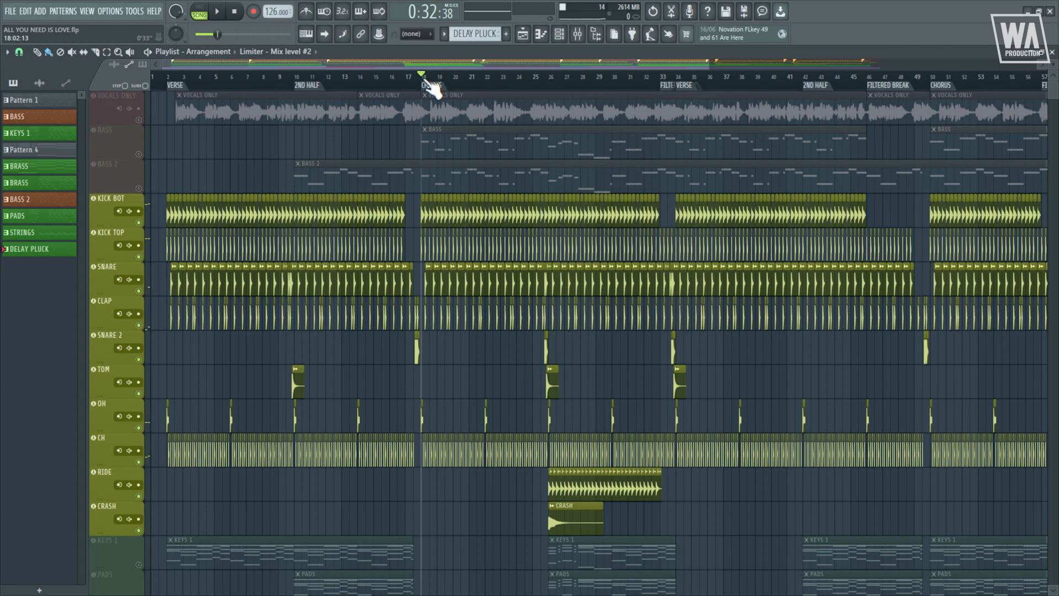
{"action": "right_click", "coordinate": [139, 223]}
{"action": "key", "text": "space"}
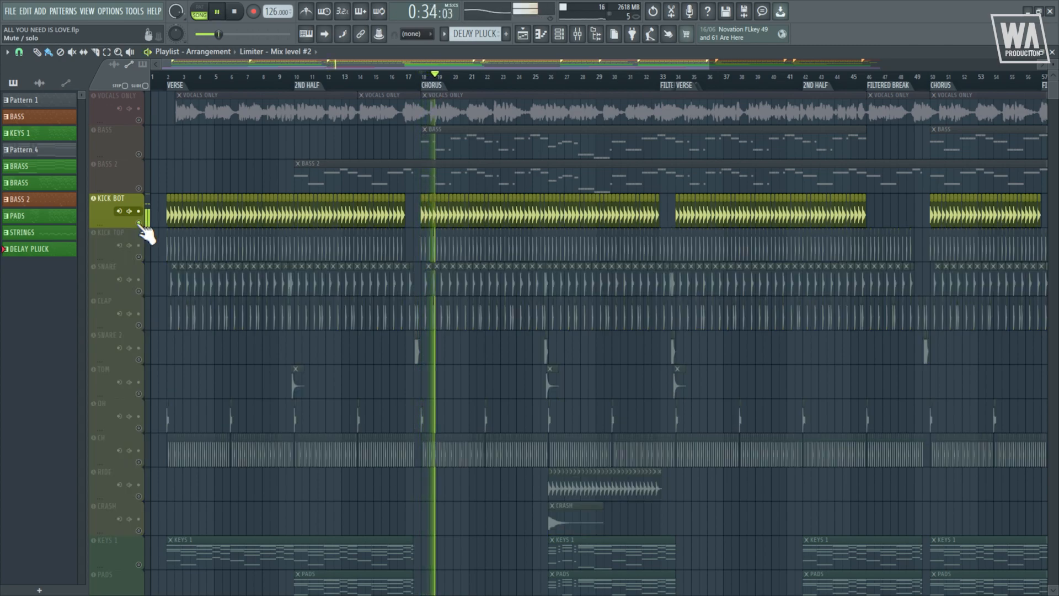
{"action": "key", "text": "space"}
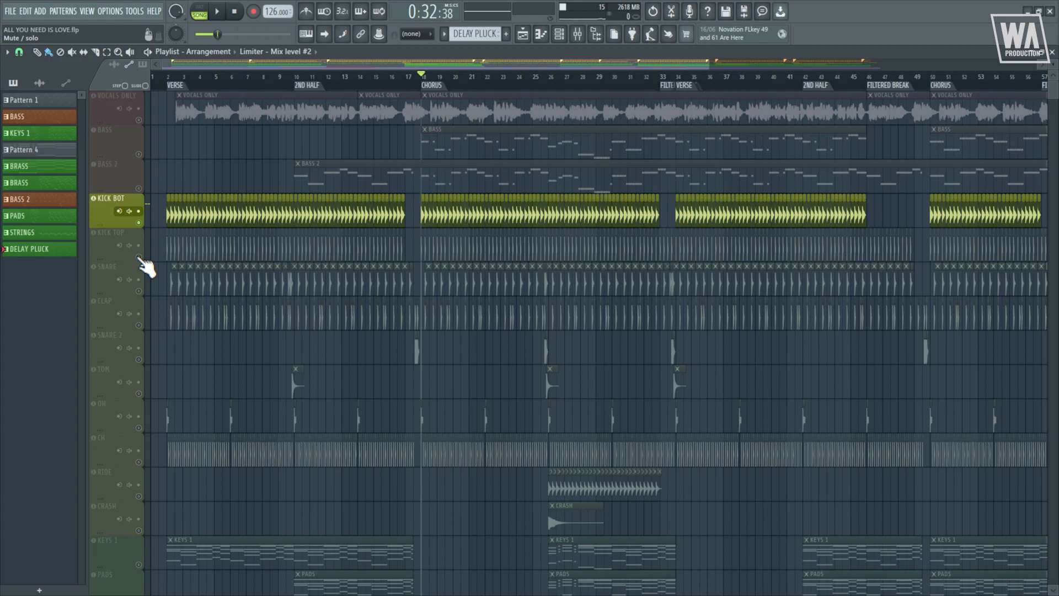
Solo the KICK TOP track and play it from the start of the chorus
{"action": "right_click", "coordinate": [139, 257]}
{"action": "key", "text": "space"}
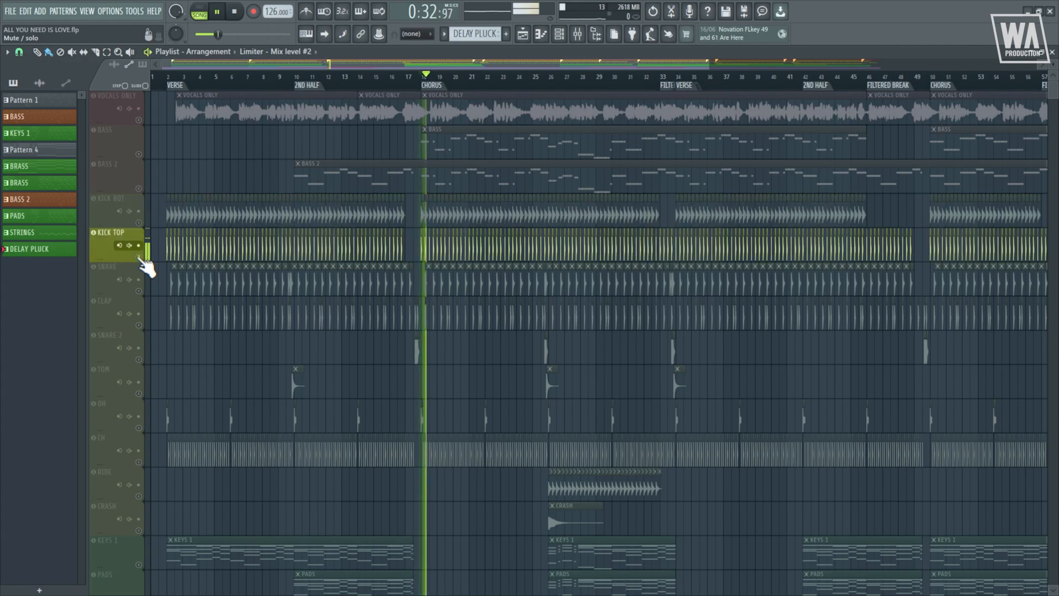
{"action": "key", "text": "space"}
Open the mixer and inspect the Fruity Limiter settings on the SNARE track
{"action": "key", "text": "F9"}
{"action": "left_click", "coordinate": [342, 266]}
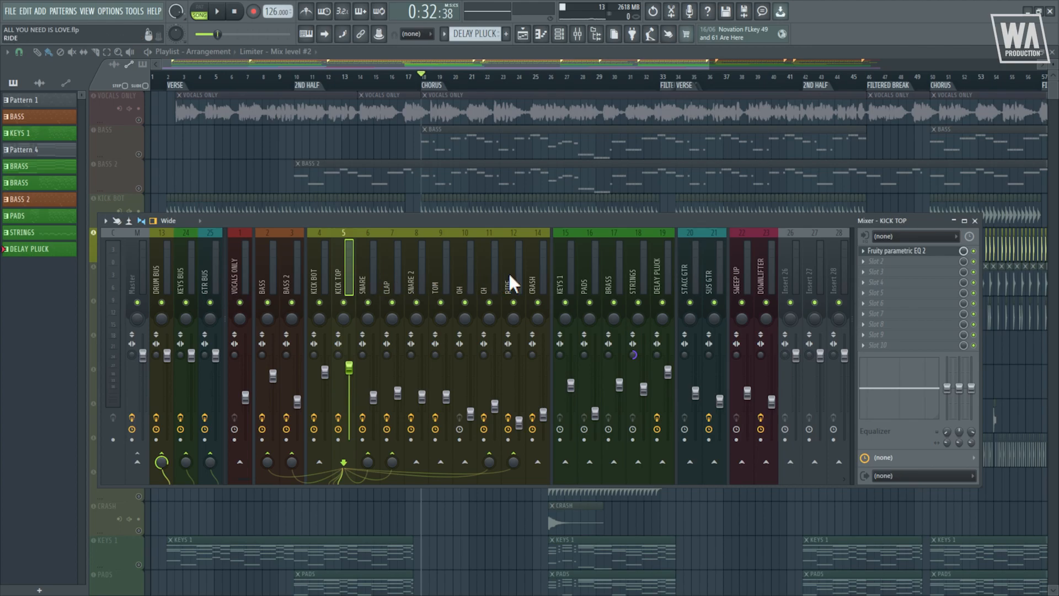
{"action": "left_click", "coordinate": [365, 285]}
{"action": "left_click", "coordinate": [890, 346]}
{"action": "left_click_drag", "start_coordinate": [277, 165], "coordinate": [443, 200]}
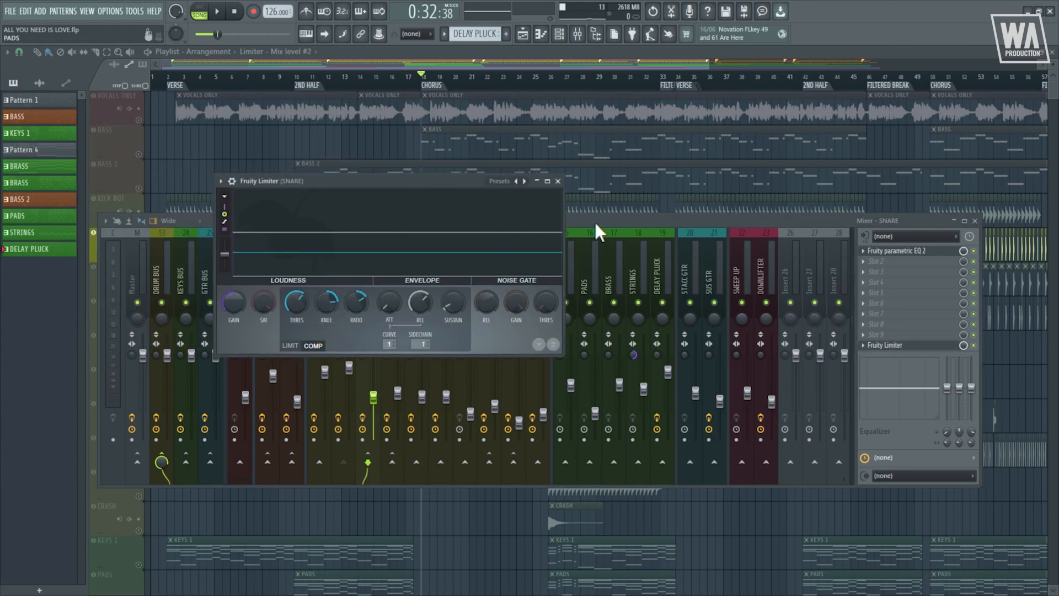
{"action": "left_click_drag", "start_coordinate": [326, 302], "coordinate": [368, 304]}
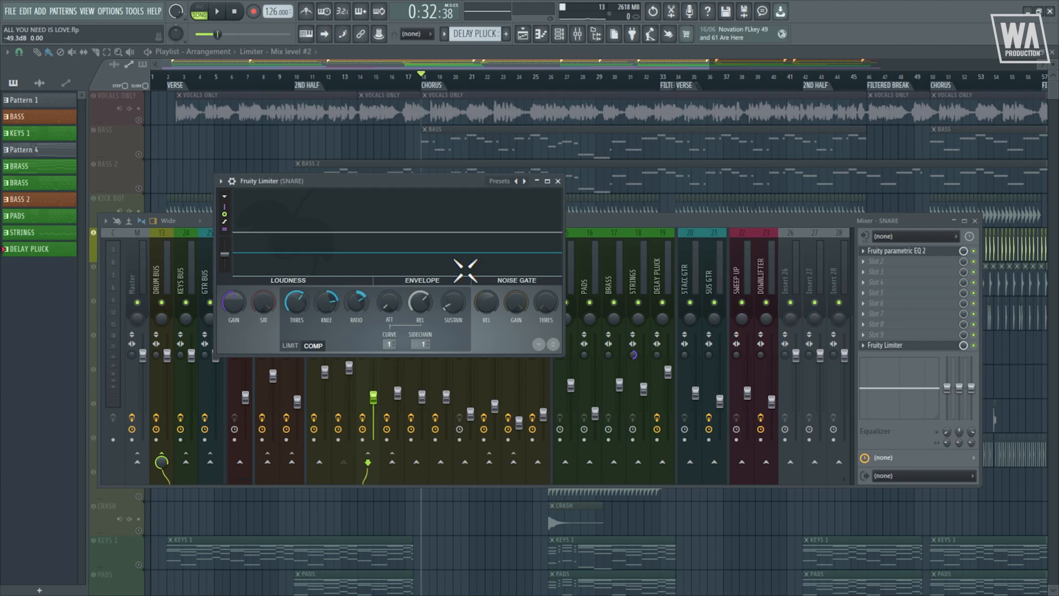
{"action": "left_click", "coordinate": [602, 222]}
Inspect the Fruity parametric EQ 2 and Fruity Compressor settings on the KICK BOT mixer track, and close all windows over the playlist
{"action": "left_click", "coordinate": [314, 279]}
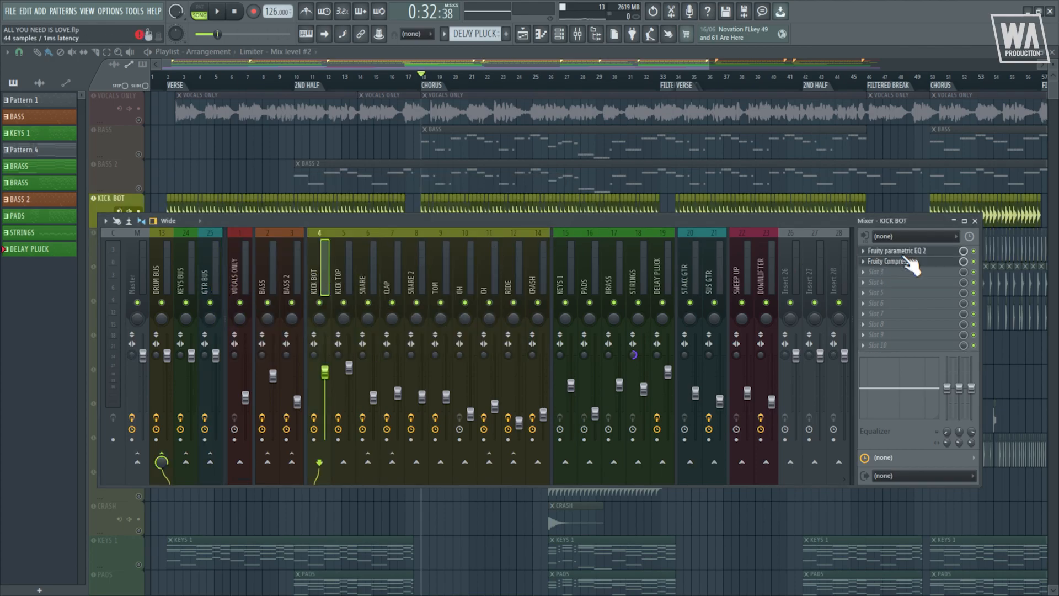
{"action": "left_click", "coordinate": [897, 251]}
{"action": "left_click_drag", "start_coordinate": [203, 102], "coordinate": [402, 127]}
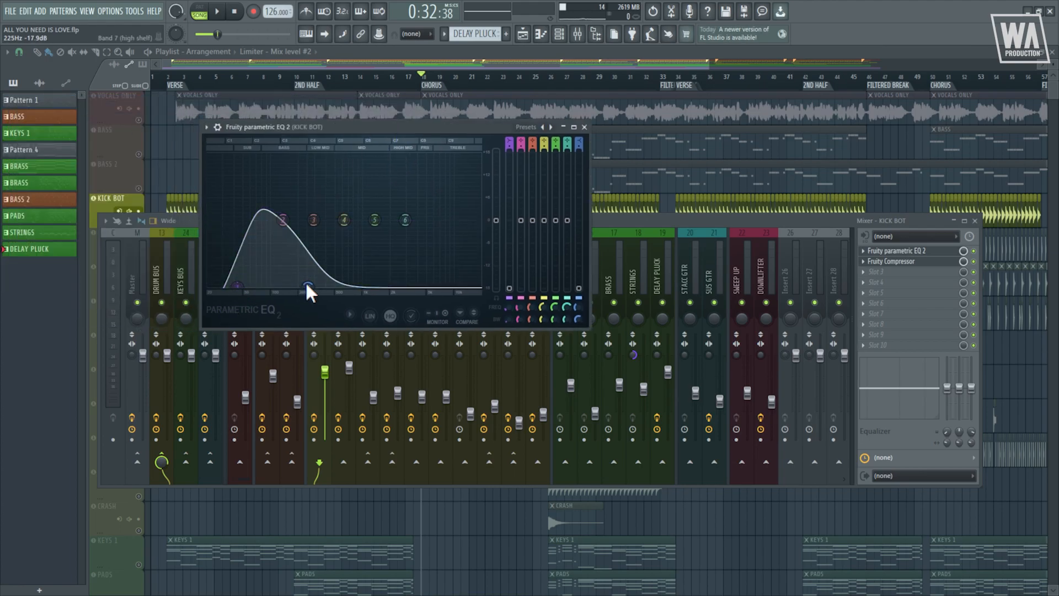
{"action": "left_click", "coordinate": [895, 262]}
{"action": "left_click_drag", "start_coordinate": [219, 176], "coordinate": [403, 200]}
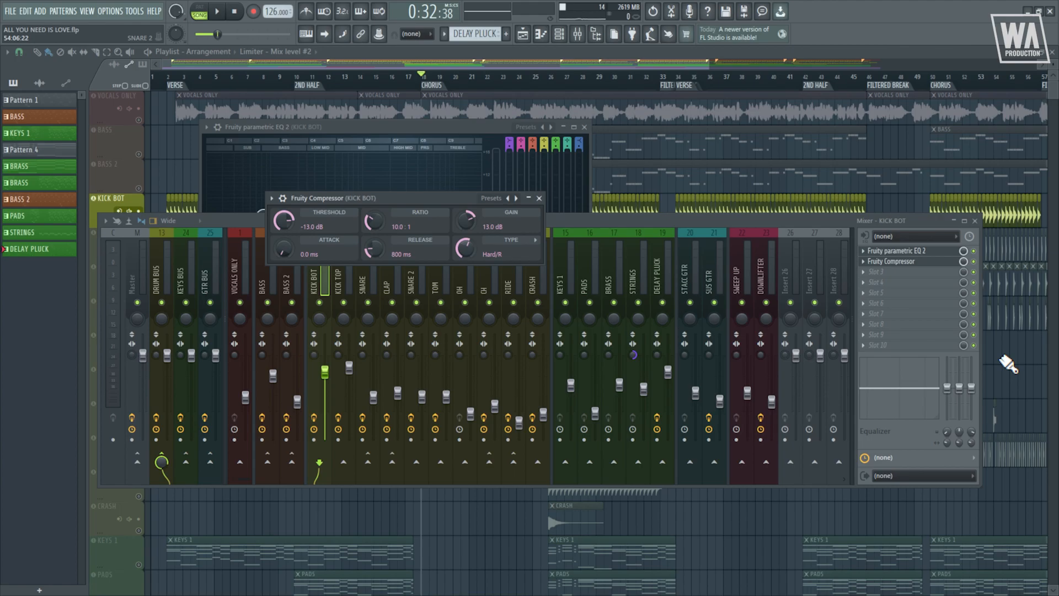
{"action": "key", "text": "F12"}
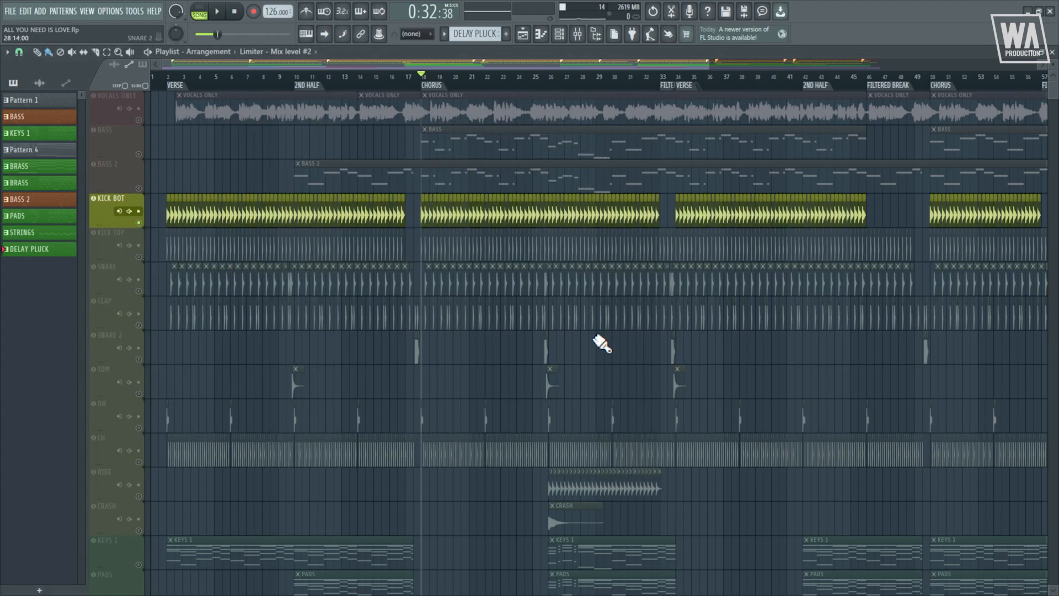
Solo KICK TOP and inspect the Fruity parametric EQ 2 curve on its mixer track
{"action": "left_click", "coordinate": [145, 261]}
{"action": "left_click", "coordinate": [577, 34]}
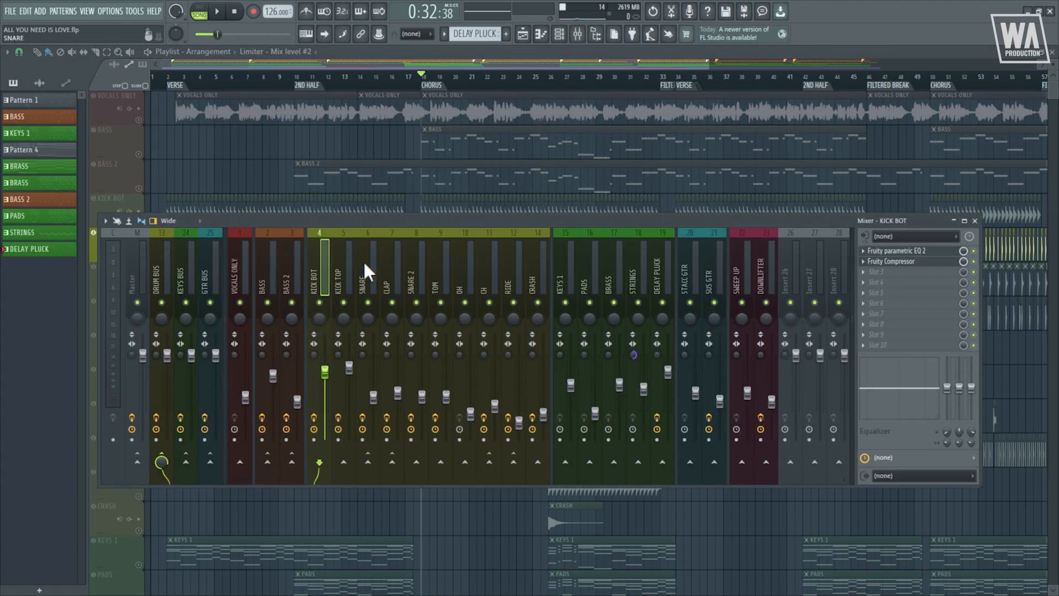
{"action": "left_click", "coordinate": [954, 254]}
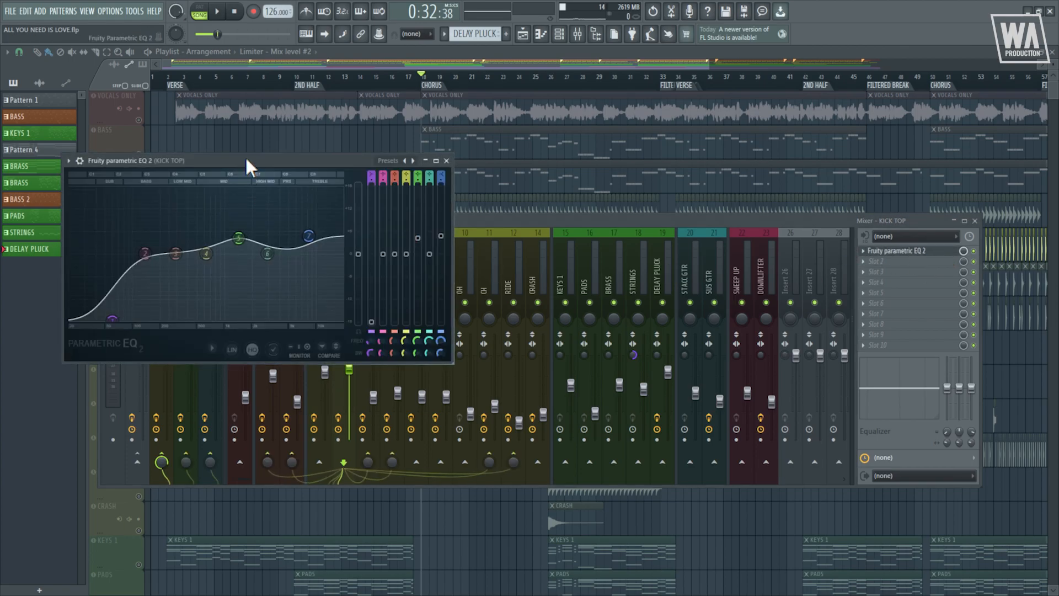
{"action": "left_click_drag", "start_coordinate": [248, 164], "coordinate": [436, 178]}
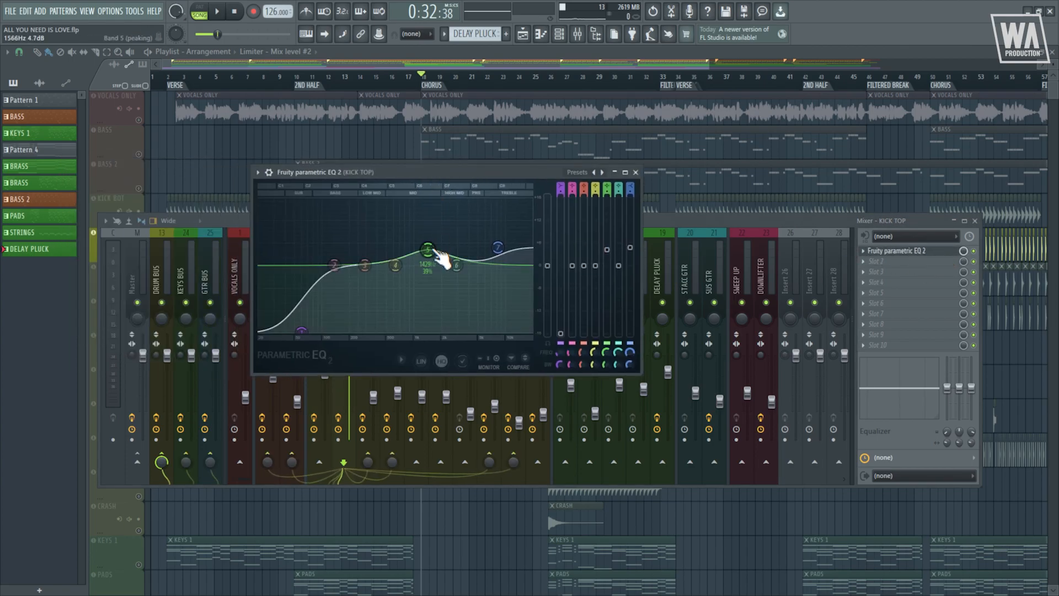
{"action": "left_click", "coordinate": [1014, 360]}
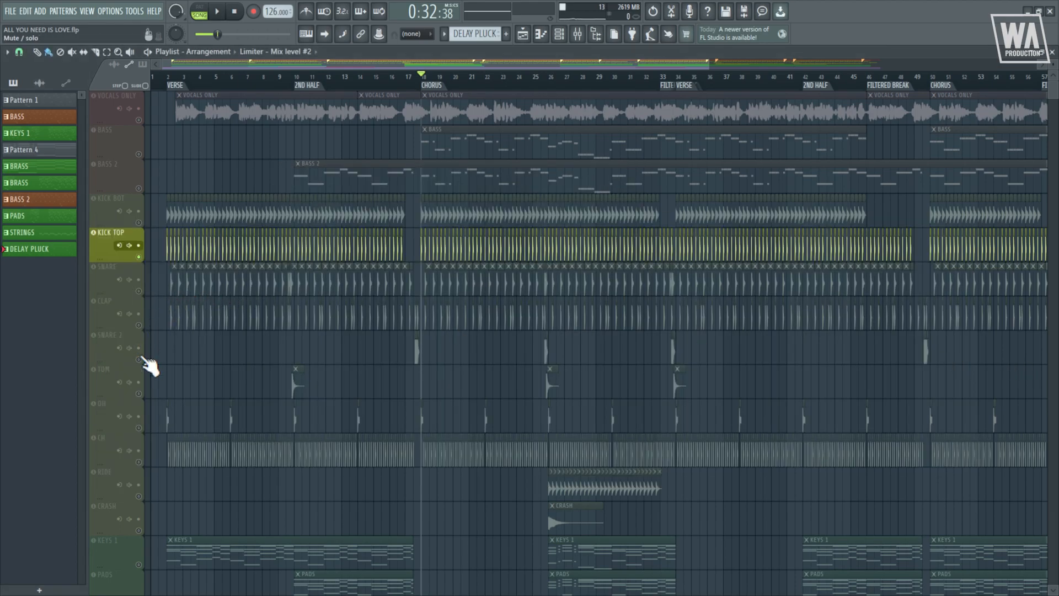
Solo the SNARE and CLAP tracks together and play them from the start of the chorus
{"action": "right_click", "coordinate": [139, 291]}
{"action": "left_click", "coordinate": [139, 326]}
{"action": "key", "text": "space"}
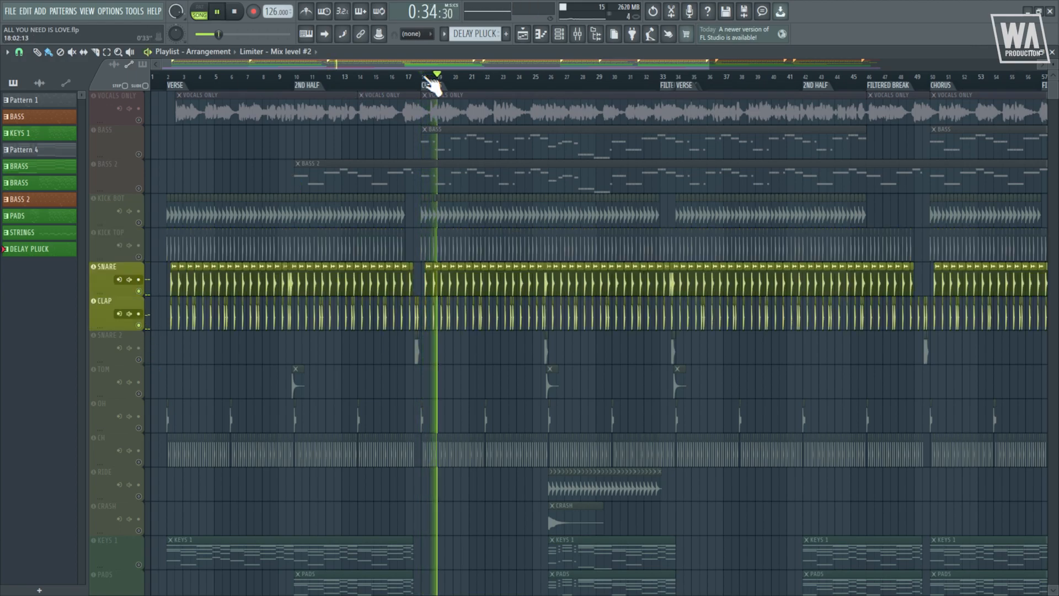
{"action": "key", "text": "space"}
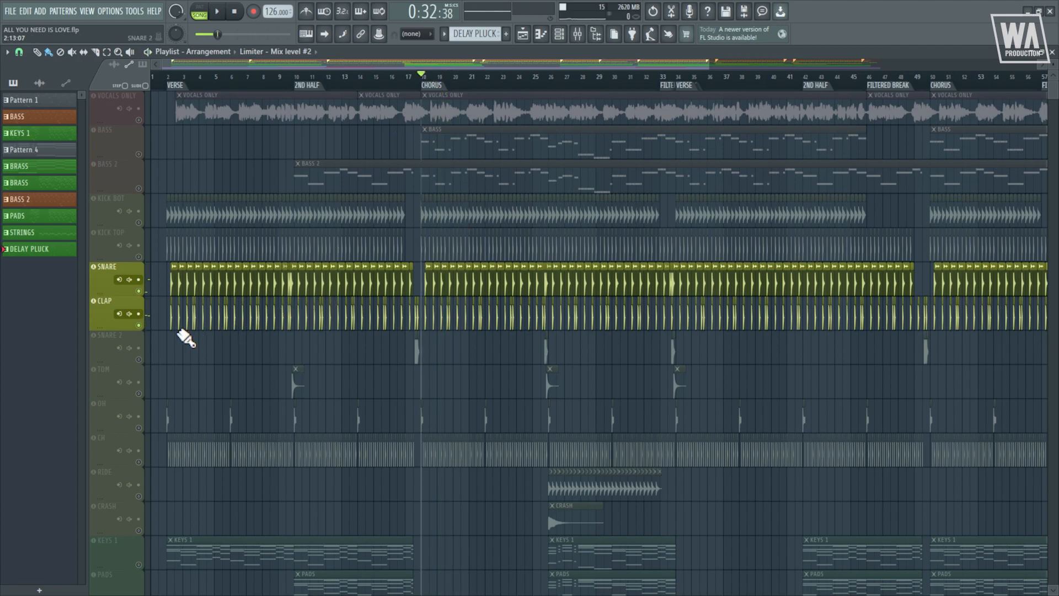
Solo the SNARE 2 and TOM tracks together and play their hits around bar 25
{"action": "right_click", "coordinate": [139, 359]}
{"action": "left_click", "coordinate": [139, 393]}
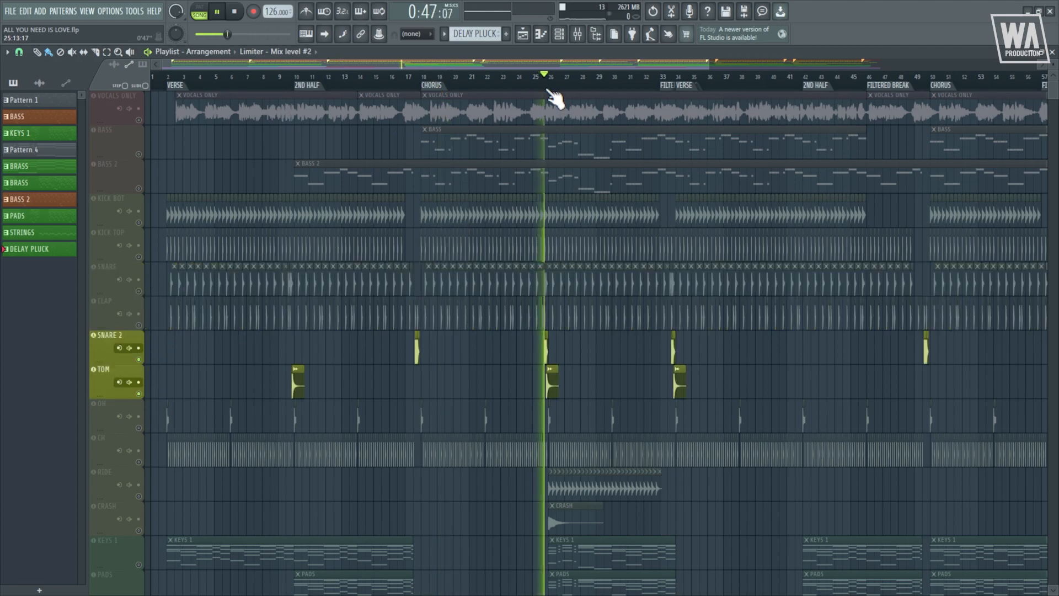
{"action": "key", "text": "space"}
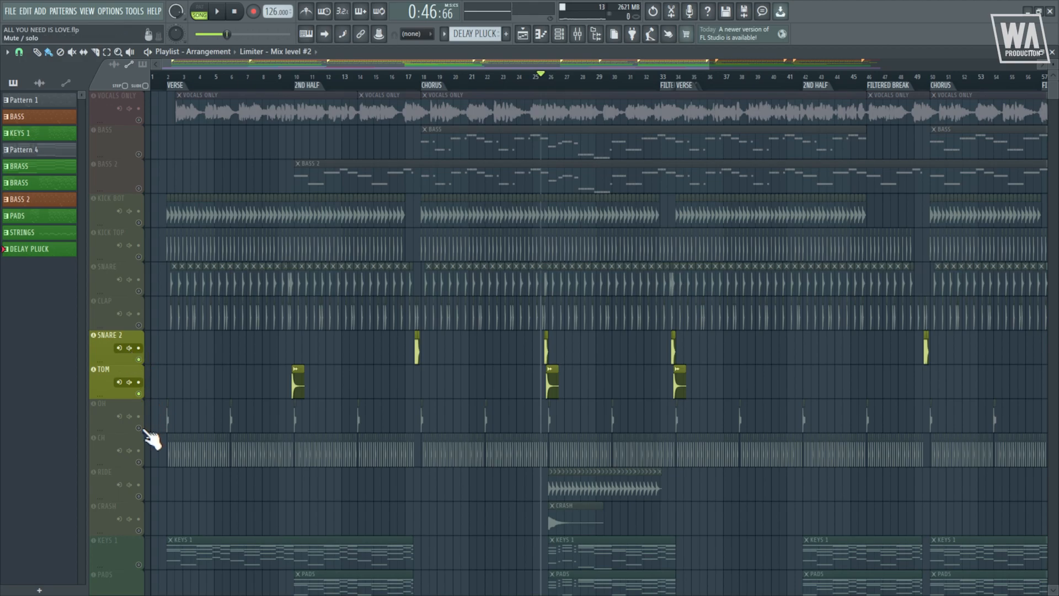
Leave only the OH, CH, RIDE and CRASH tracks audible and play them from around bar 26
{"action": "right_click", "coordinate": [139, 429]}
{"action": "left_click", "coordinate": [139, 462]}
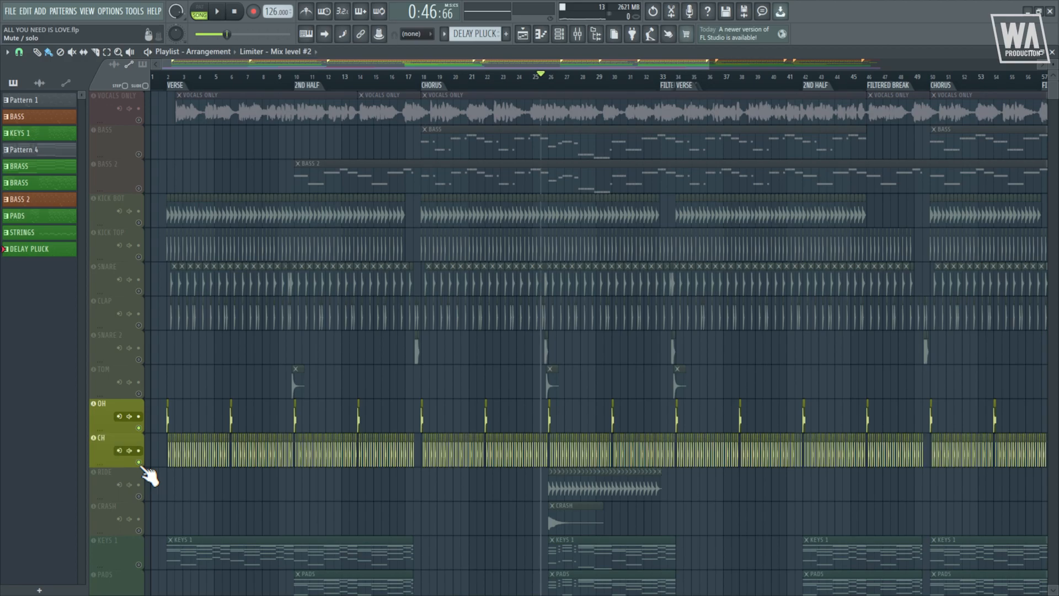
{"action": "left_click", "coordinate": [139, 497]}
{"action": "left_click", "coordinate": [139, 531]}
{"action": "key", "text": "space"}
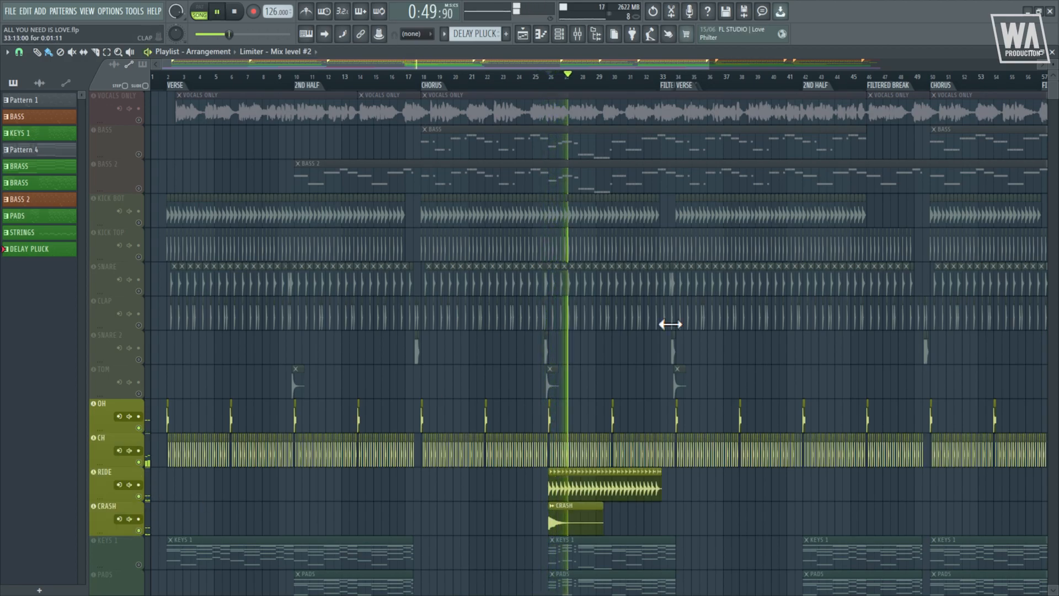
{"action": "key", "text": "space"}
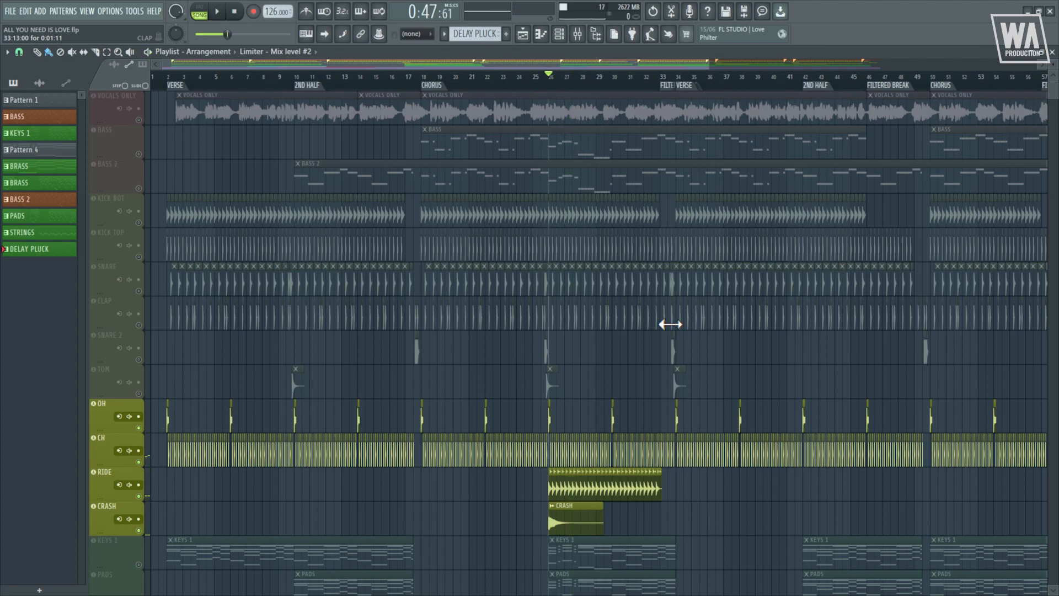
Unmute the TOM, SNARE 2, CLAP, SNARE, KICK TOP and KICK BOT tracks so the whole drum group is active
{"action": "left_click", "coordinate": [139, 394]}
{"action": "left_click", "coordinate": [139, 360]}
{"action": "left_click", "coordinate": [139, 325]}
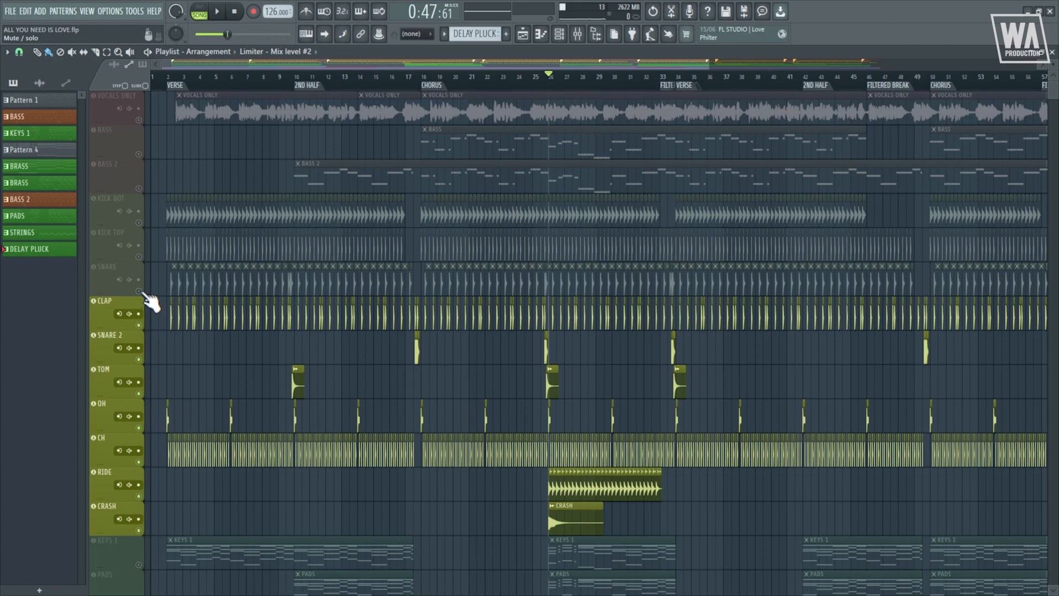
{"action": "left_click", "coordinate": [139, 291]}
{"action": "left_click", "coordinate": [139, 257]}
{"action": "left_click", "coordinate": [139, 223]}
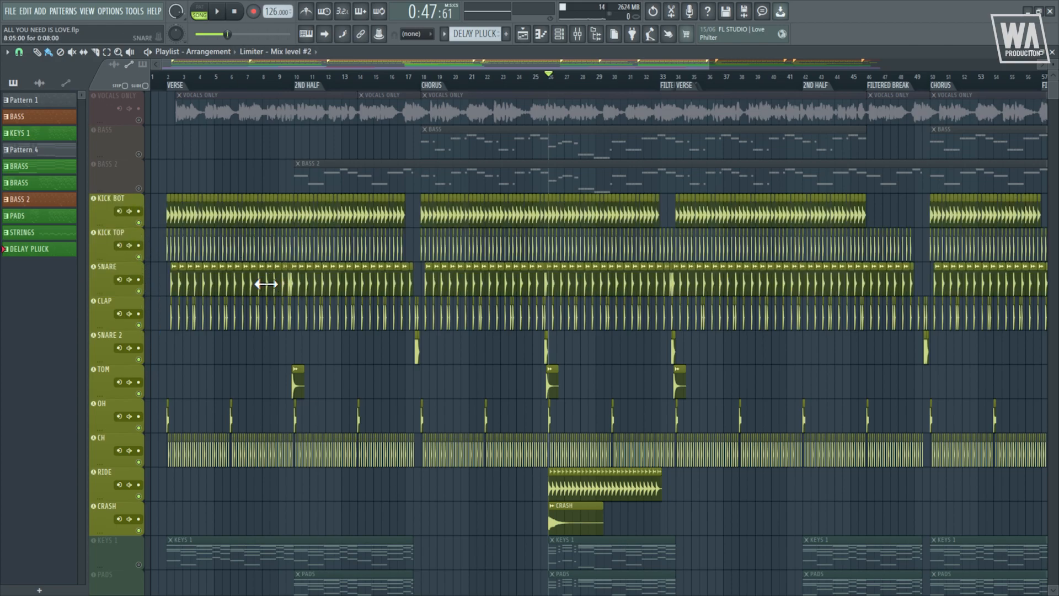
Try moving the BASS 2 clip down onto the KICK BOT track, and undo the move
{"action": "scroll", "coordinate": [233, 286], "scroll_direction": "down", "scroll_amount": 4}
{"action": "scroll", "coordinate": [233, 286], "scroll_direction": "up", "scroll_amount": 2}
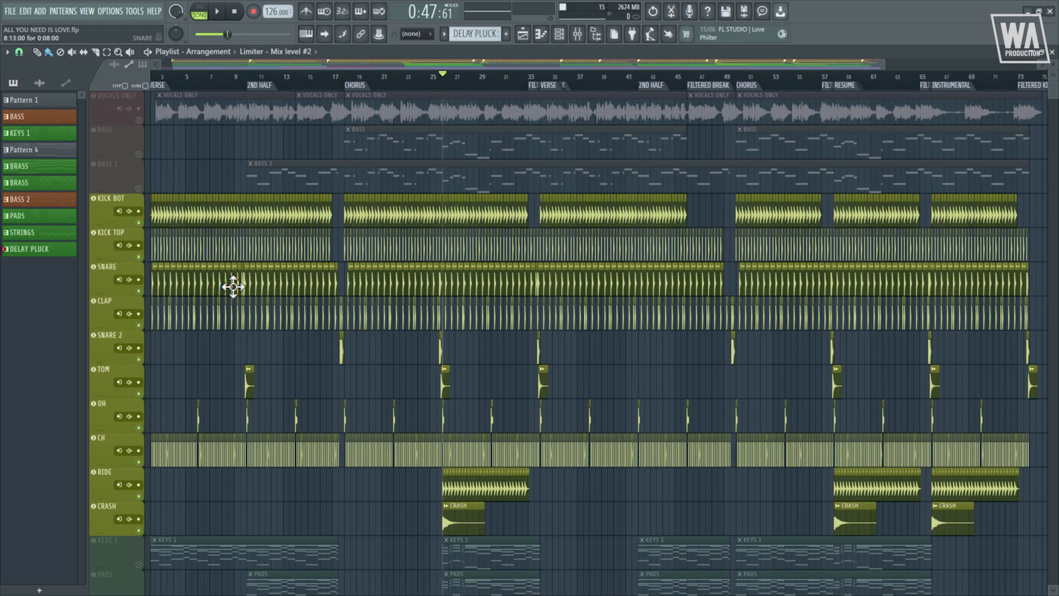
{"action": "left_click_drag", "start_coordinate": [376, 67], "coordinate": [328, 67]}
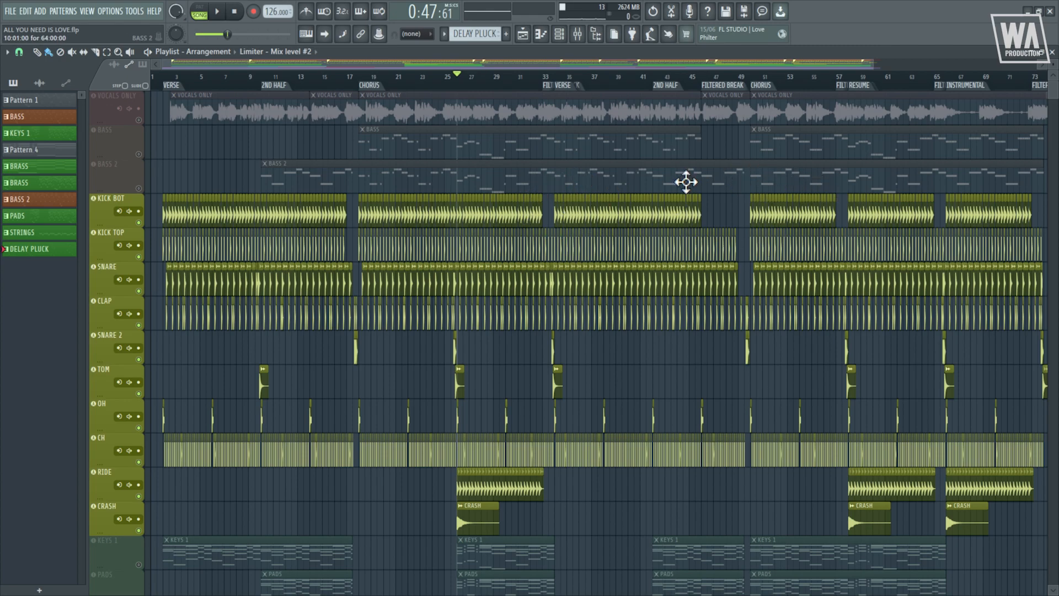
{"action": "left_click_drag", "start_coordinate": [874, 189], "coordinate": [839, 229]}
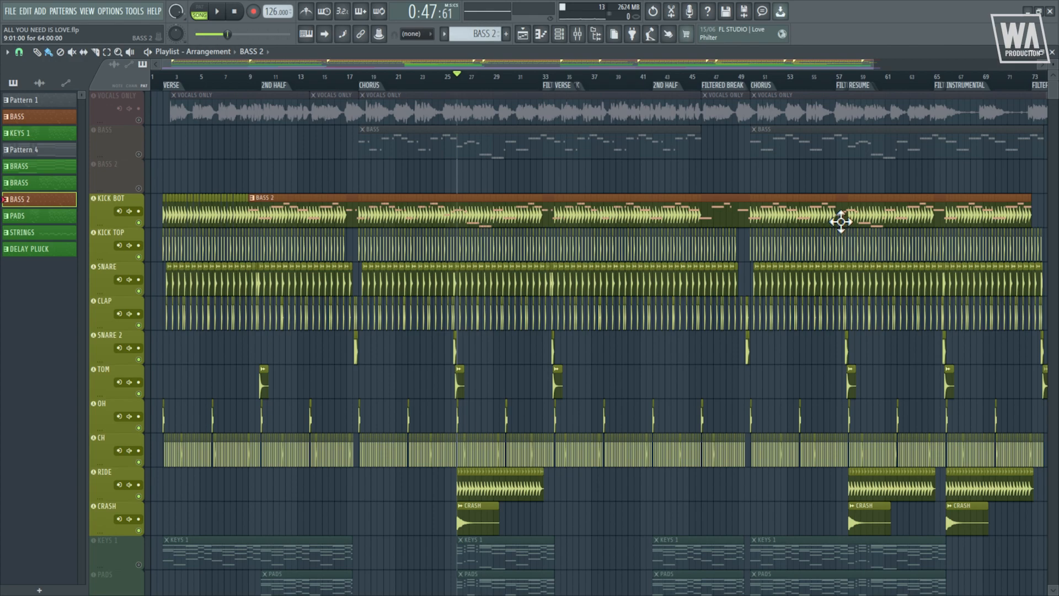
{"action": "key", "text": "ctrl+z"}
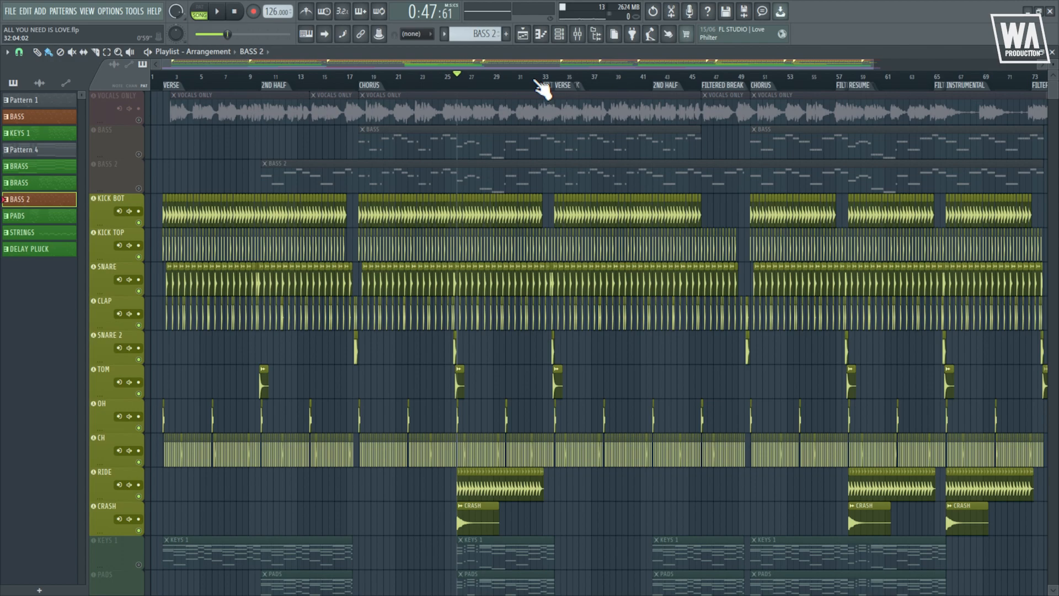
Play the full drum group from about bar 32, leading into the section before the second verse
{"action": "left_click", "coordinate": [536, 81]}
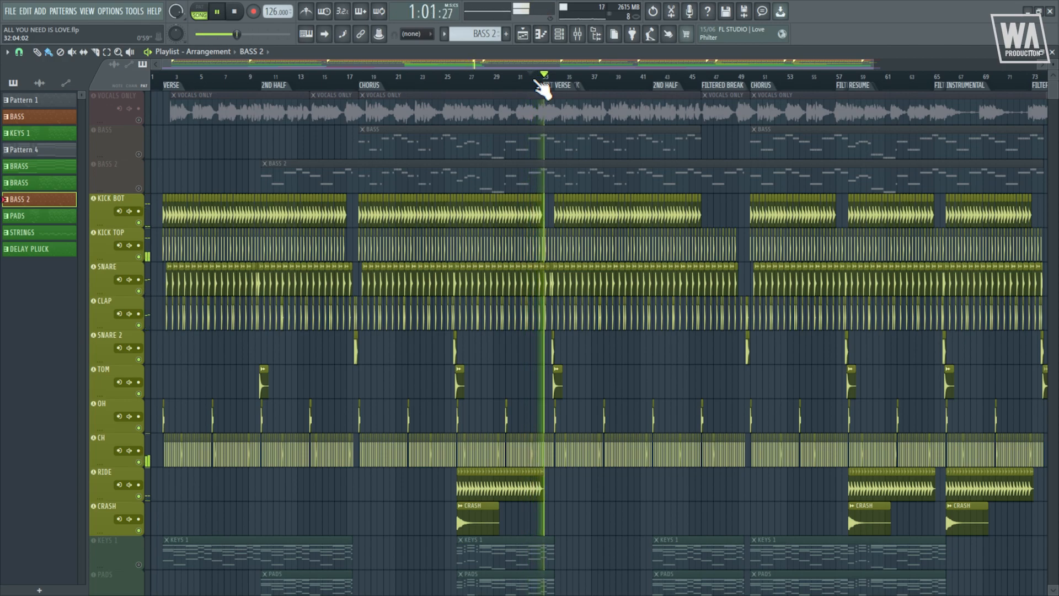
Stop playback and open the Fruity parametric EQ 2 on the DRUM BUS mixer track
{"action": "key", "text": "space"}
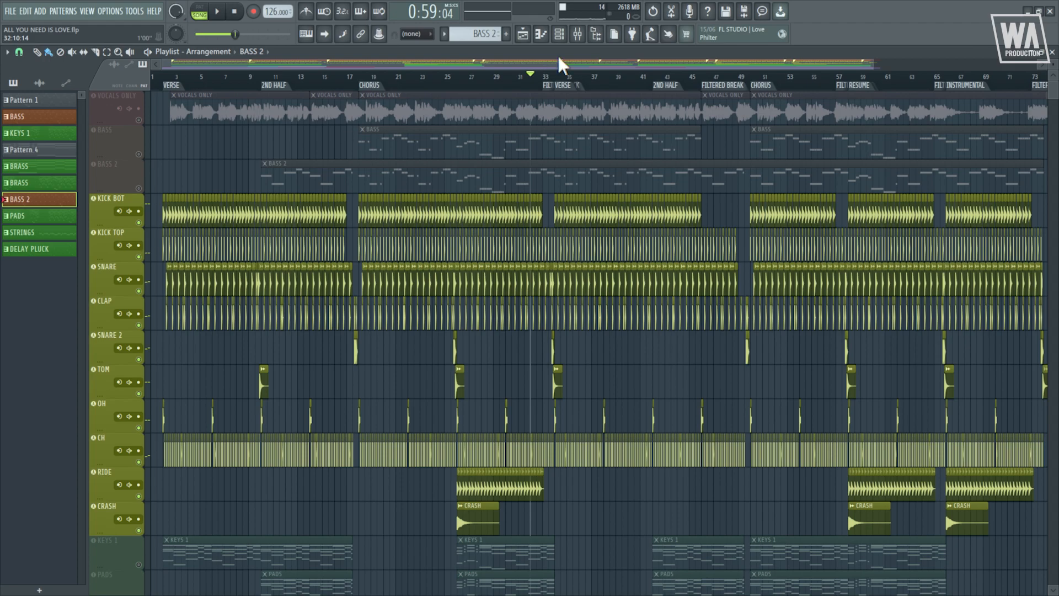
{"action": "left_click", "coordinate": [577, 34]}
{"action": "left_click", "coordinate": [168, 279]}
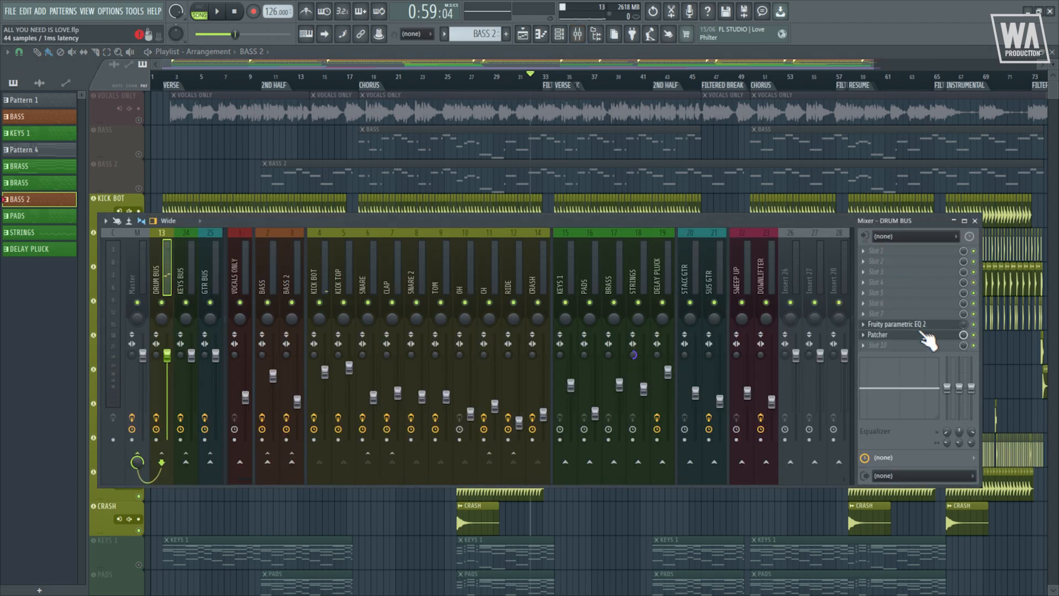
{"action": "left_click", "coordinate": [927, 325]}
{"action": "left_click_drag", "start_coordinate": [339, 197], "coordinate": [384, 191]}
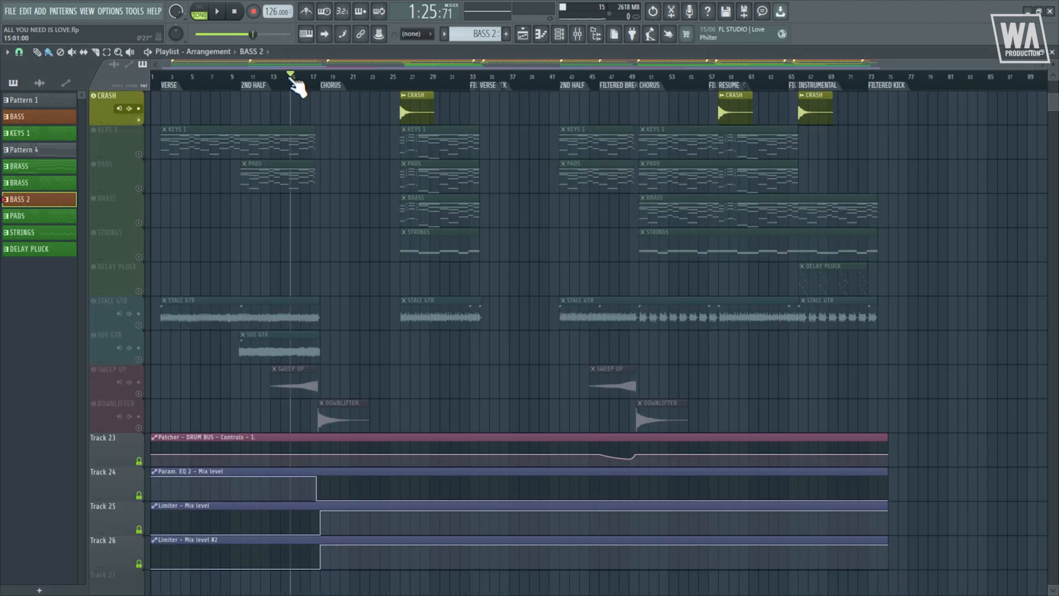
Play the drums from about bar 15 to review the Param. EQ 2 mix level automation leading into the chorus
{"action": "left_click", "coordinate": [292, 77]}
{"action": "scroll", "coordinate": [312, 226], "scroll_direction": "up", "scroll_amount": 3}
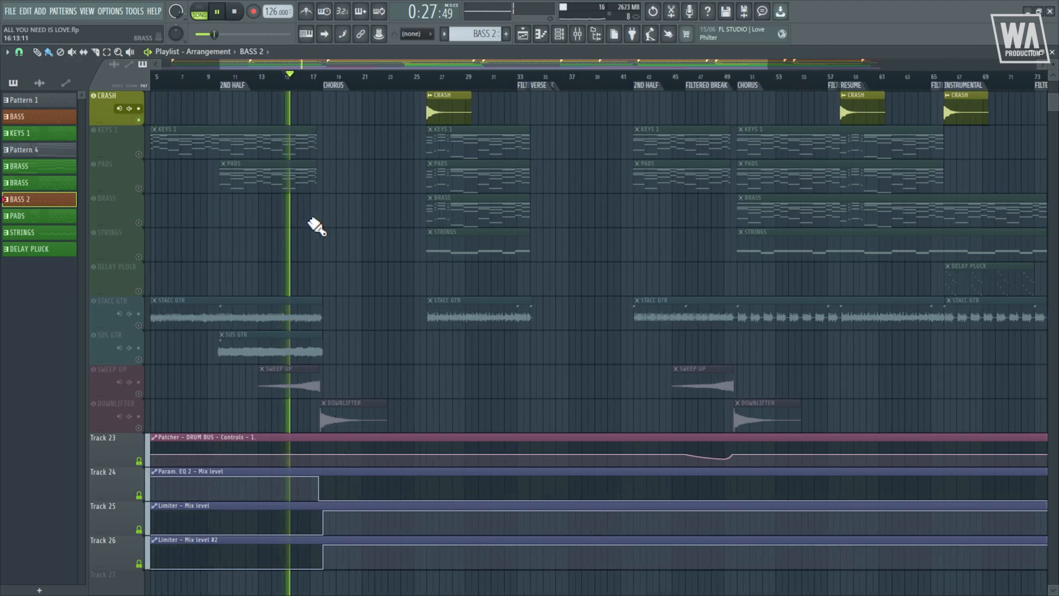
{"action": "scroll", "coordinate": [317, 226], "scroll_direction": "up", "scroll_amount": 1}
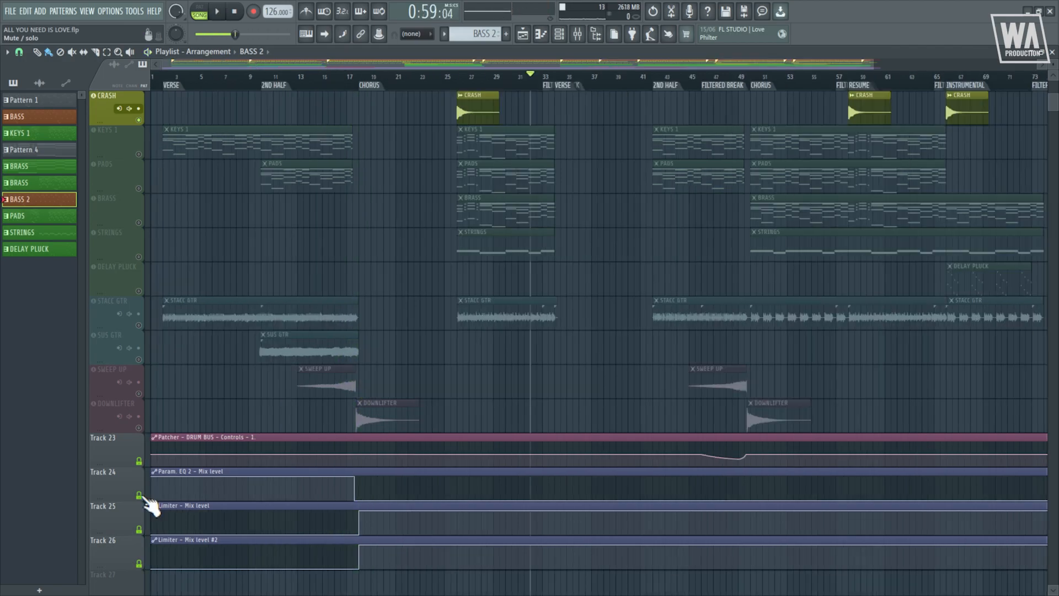
Open the Patcher effect on the DRUM BUS mixer track to review its 1K Filter control
{"action": "left_click", "coordinate": [577, 33]}
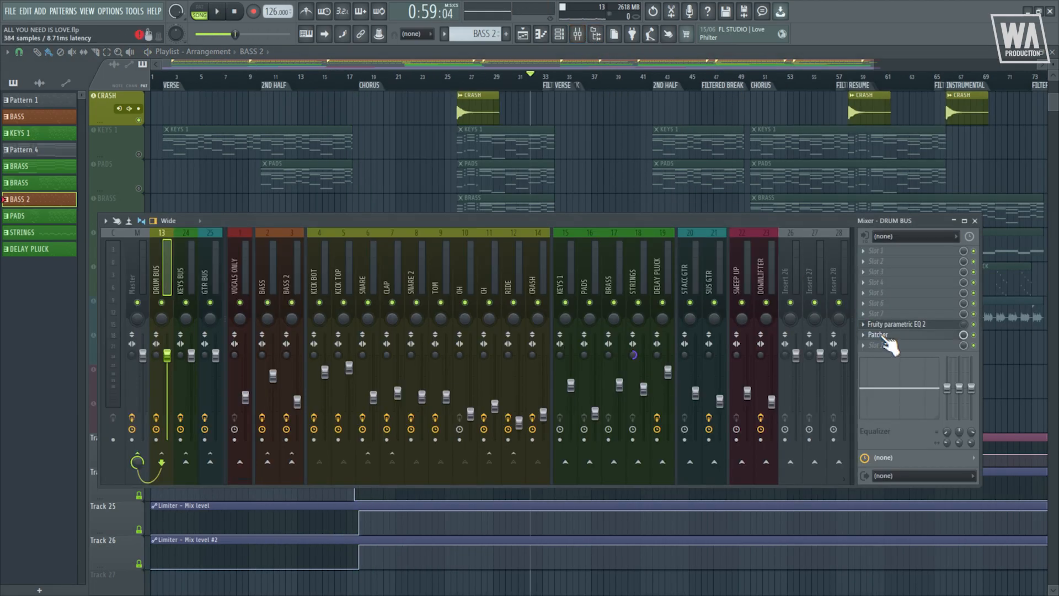
{"action": "left_click", "coordinate": [878, 334]}
{"action": "left_click_drag", "start_coordinate": [272, 206], "coordinate": [327, 209]}
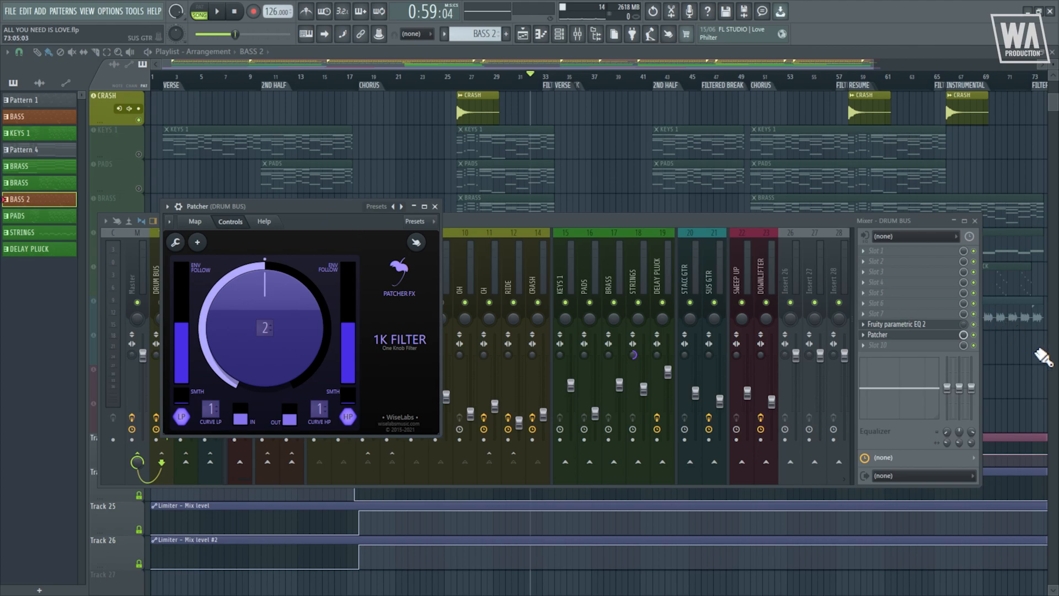
Close the mixer windows and play from the Filtered Break marker to audition the Patcher filter automation
{"action": "right_click", "coordinate": [1036, 371]}
{"action": "scroll", "coordinate": [847, 389], "scroll_direction": "down", "scroll_amount": 2}
{"action": "scroll", "coordinate": [677, 394], "scroll_direction": "up", "scroll_amount": 4}
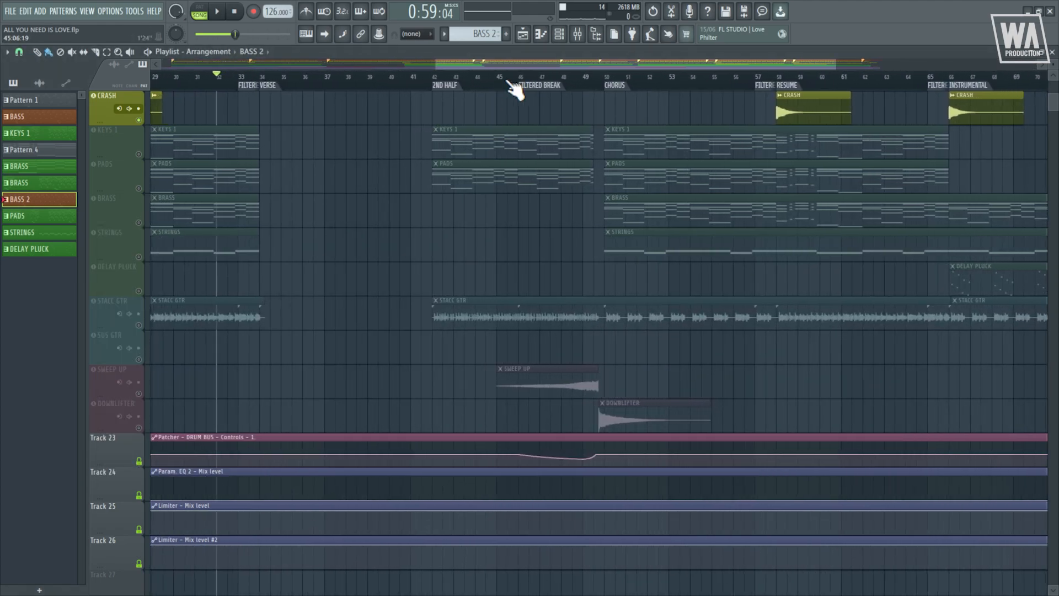
{"action": "left_click", "coordinate": [528, 85]}
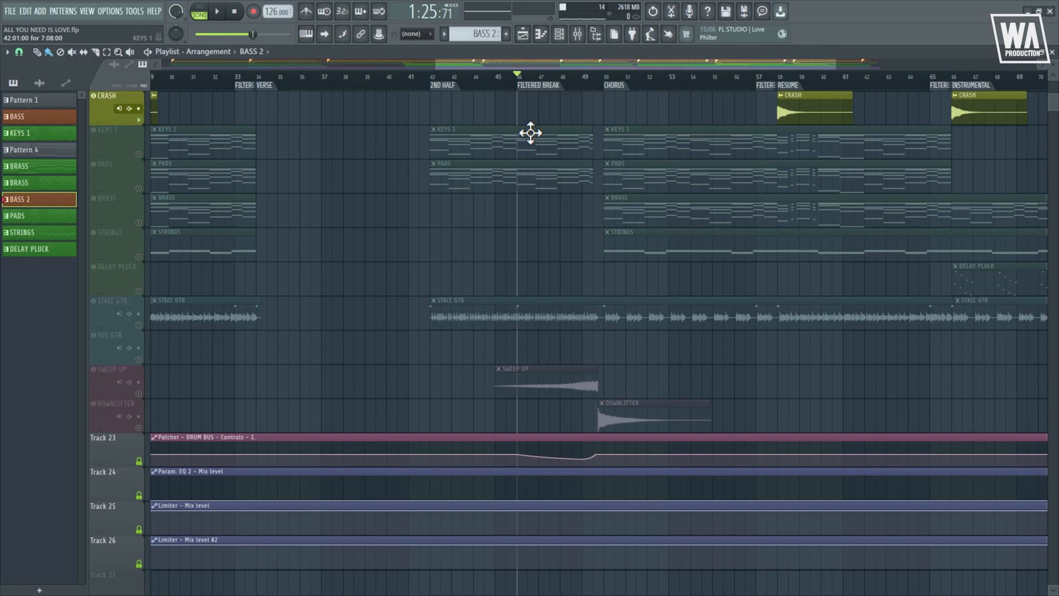
{"action": "key", "text": "space"}
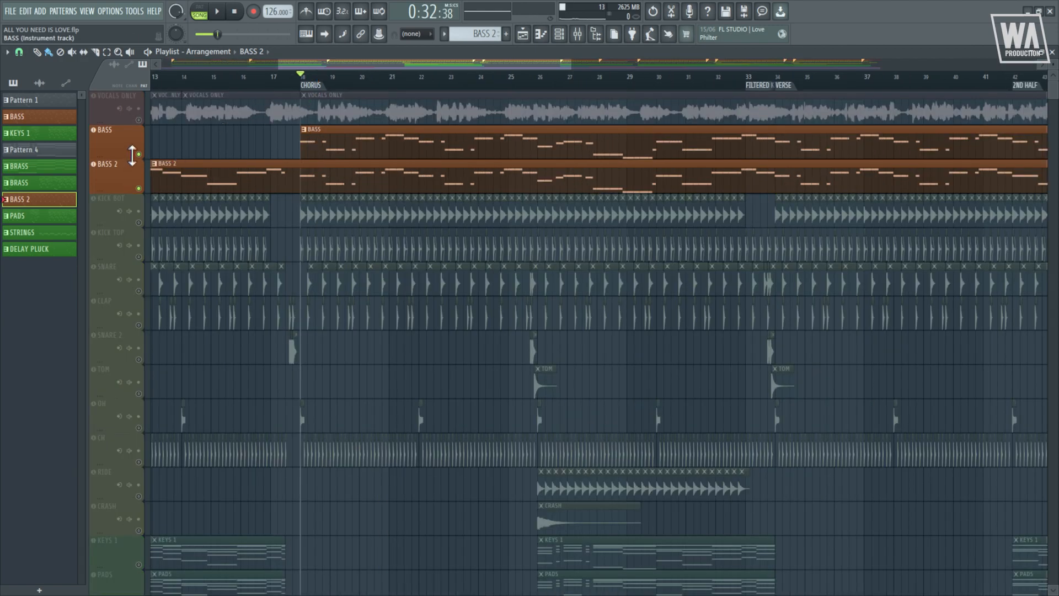
Audition the BASS track soloed from the chorus, and BASS 2 soloed from about bar 30
{"action": "right_click", "coordinate": [139, 155]}
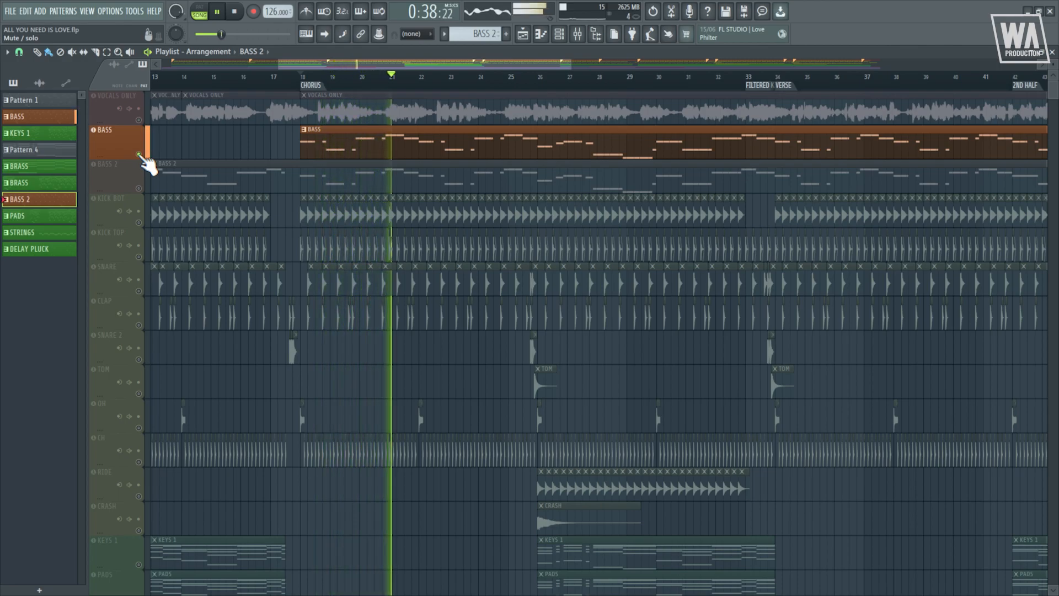
{"action": "key", "text": "space"}
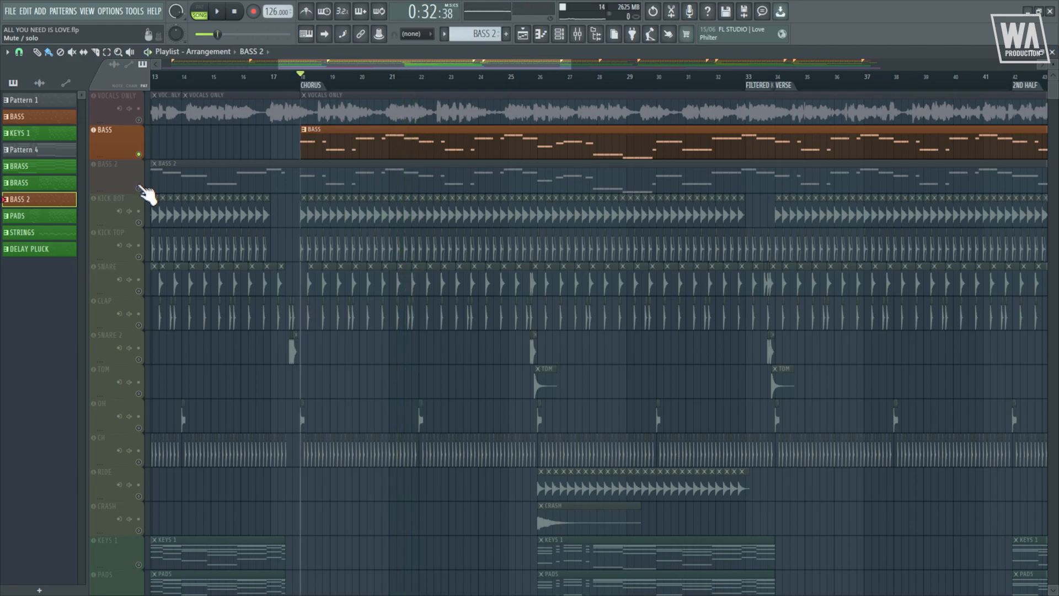
{"action": "right_click", "coordinate": [139, 189]}
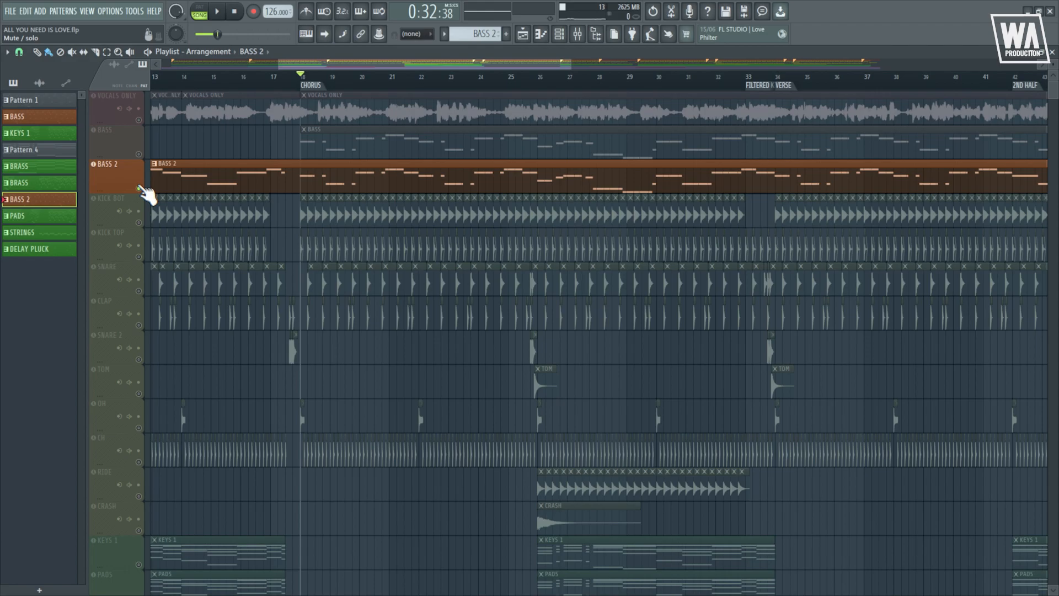
{"action": "left_click", "coordinate": [658, 77]}
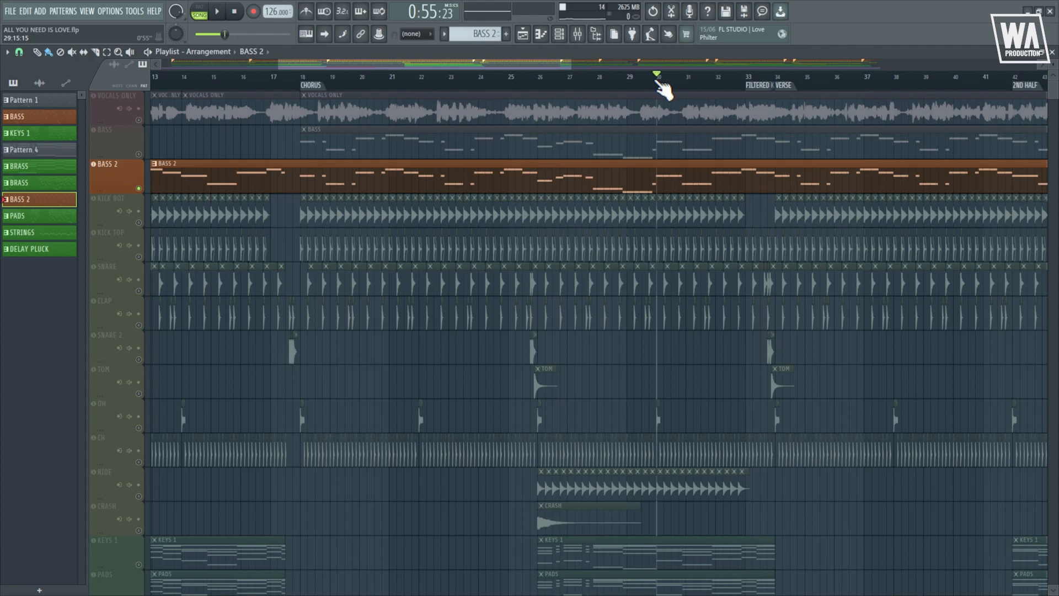
{"action": "key", "text": "space"}
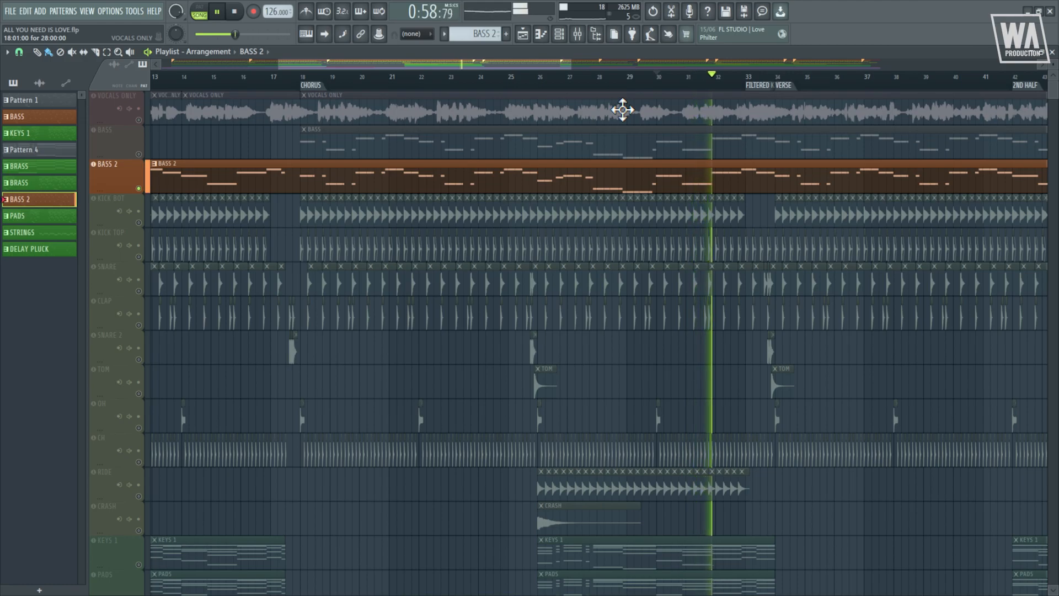
{"action": "left_click", "coordinate": [108, 174]}
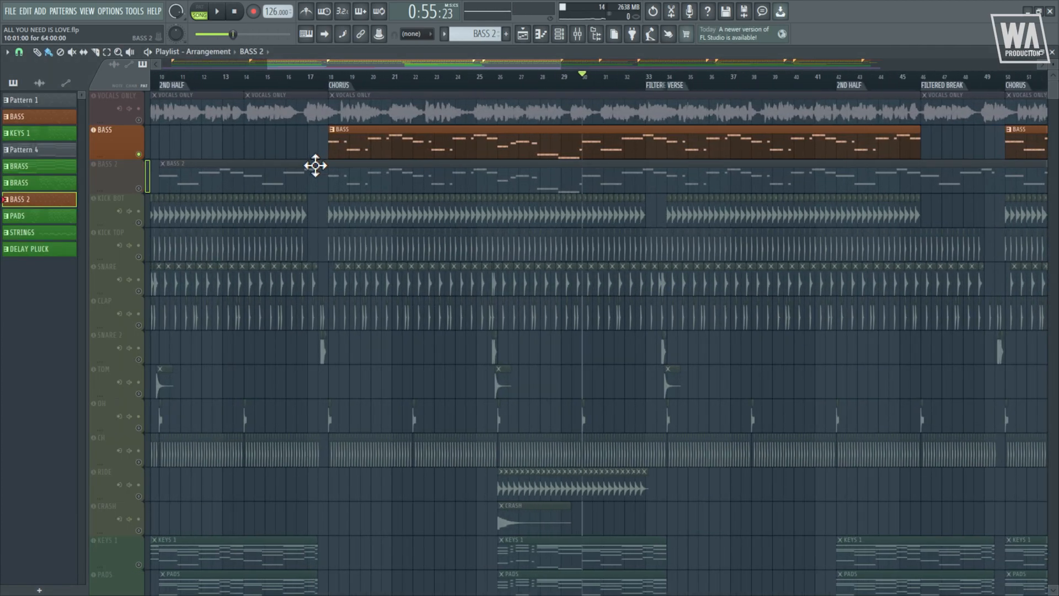
Open the BASS track's synth on its Voice page and look at the wavetable list for oscillator 1
{"action": "left_click", "coordinate": [119, 134]}
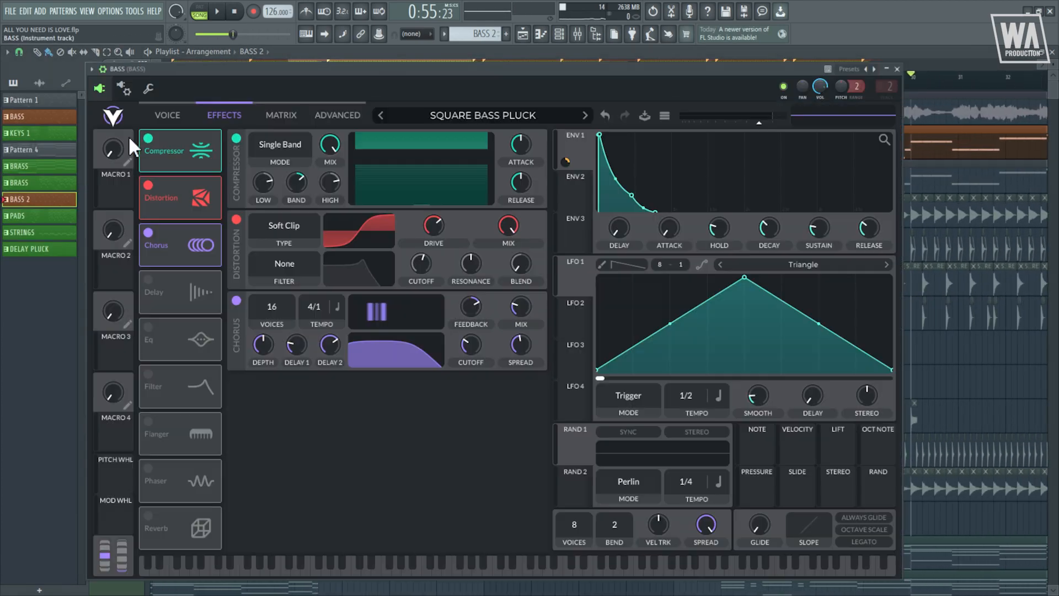
{"action": "left_click_drag", "start_coordinate": [328, 69], "coordinate": [351, 74]}
{"action": "left_click", "coordinate": [183, 119]}
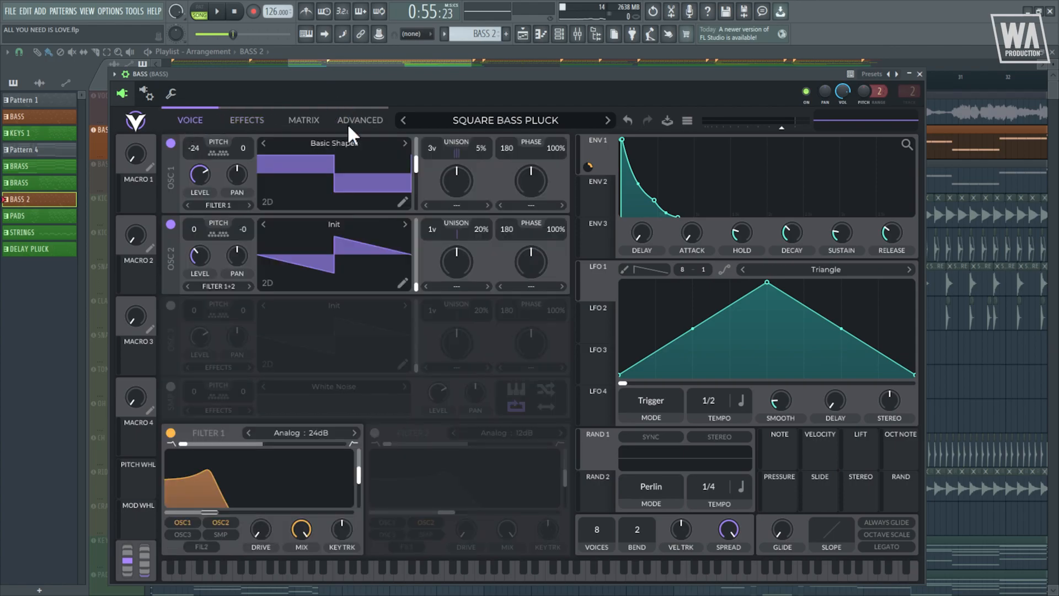
{"action": "left_click", "coordinate": [346, 140]}
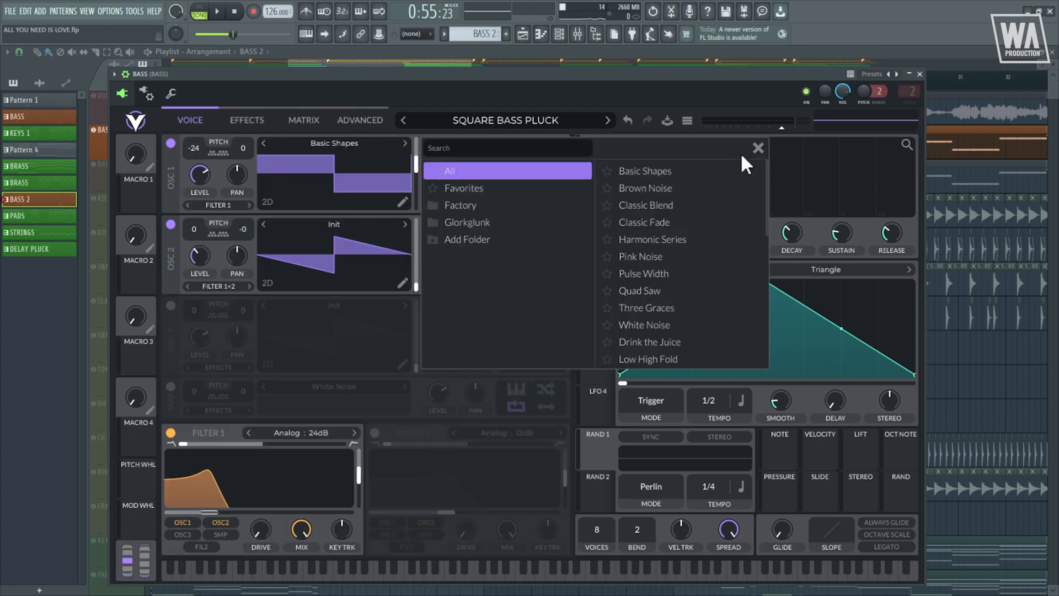
{"action": "left_click", "coordinate": [757, 149]}
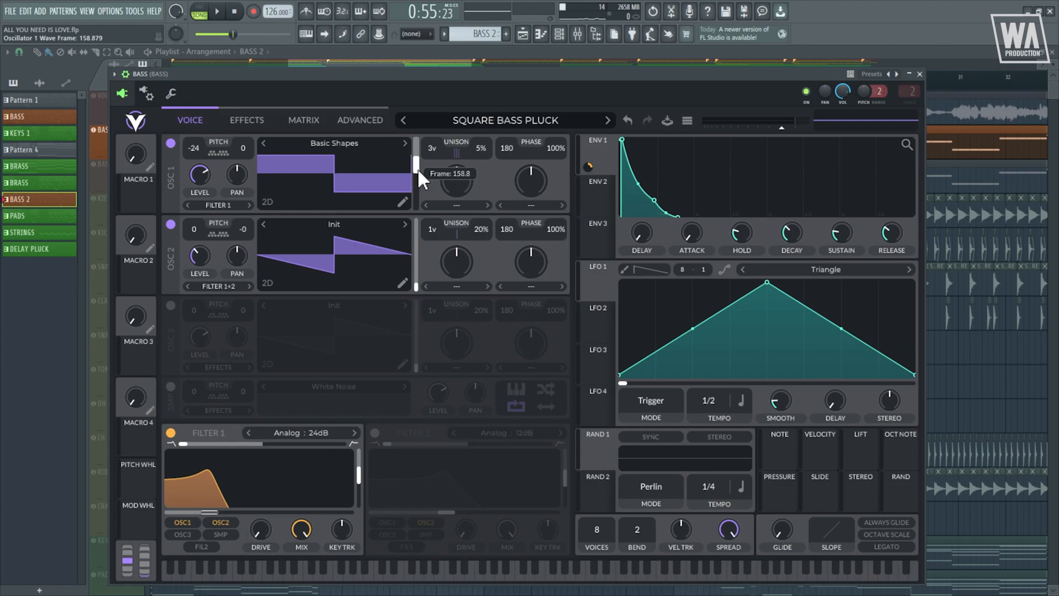
{"action": "left_click_drag", "start_coordinate": [428, 72], "coordinate": [453, 67]}
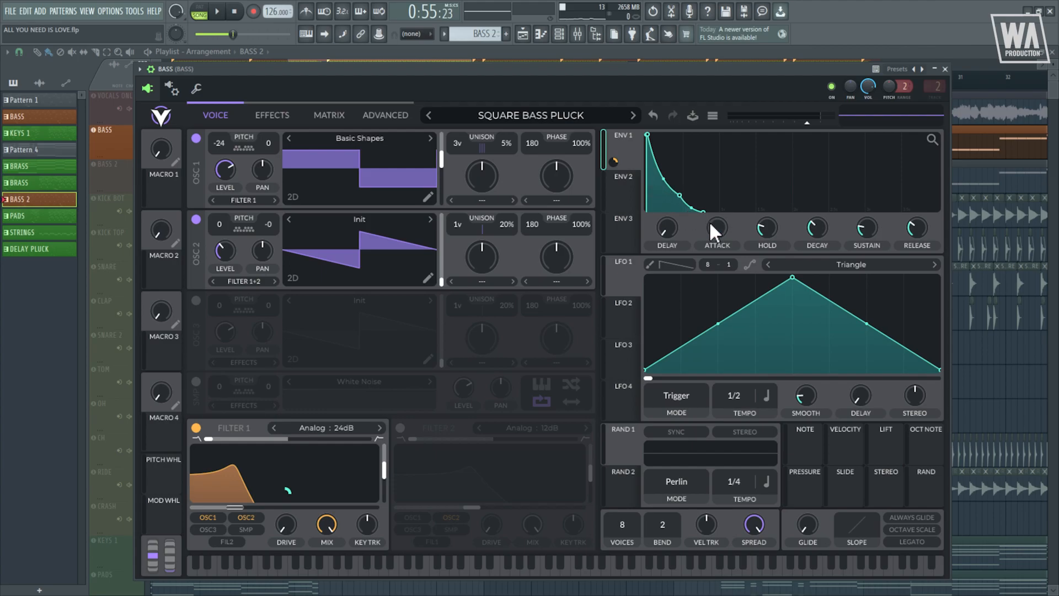
Examine the attack, hold and decay settings of envelope 1 and play the bass pluck briefly
{"action": "mouse_move", "coordinate": [716, 226]}
{"action": "mouse_move", "coordinate": [769, 228]}
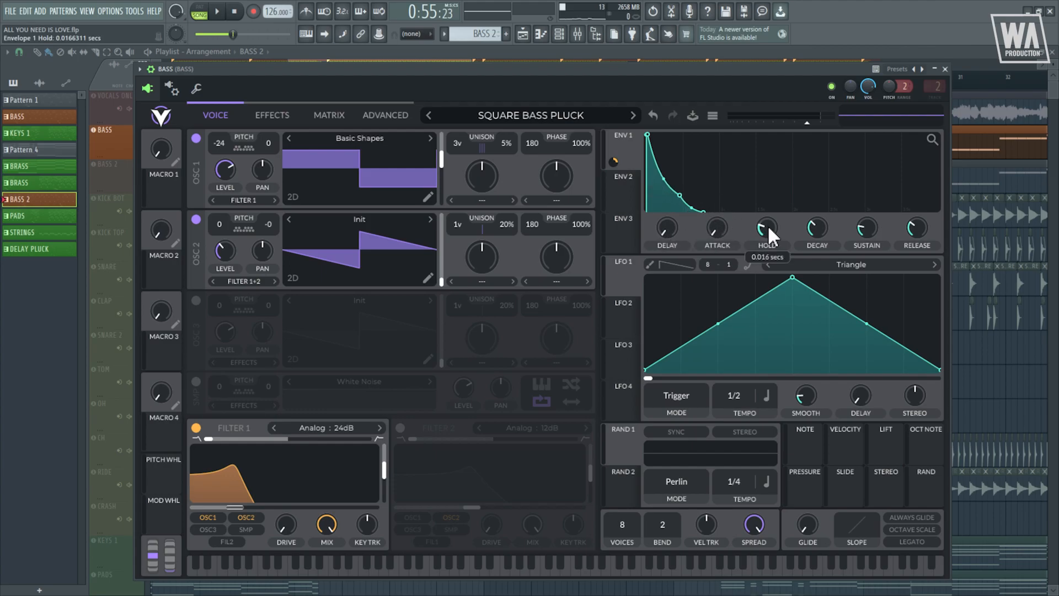
{"action": "left_click_drag", "start_coordinate": [768, 232], "coordinate": [769, 229]}
{"action": "mouse_move", "coordinate": [820, 228]}
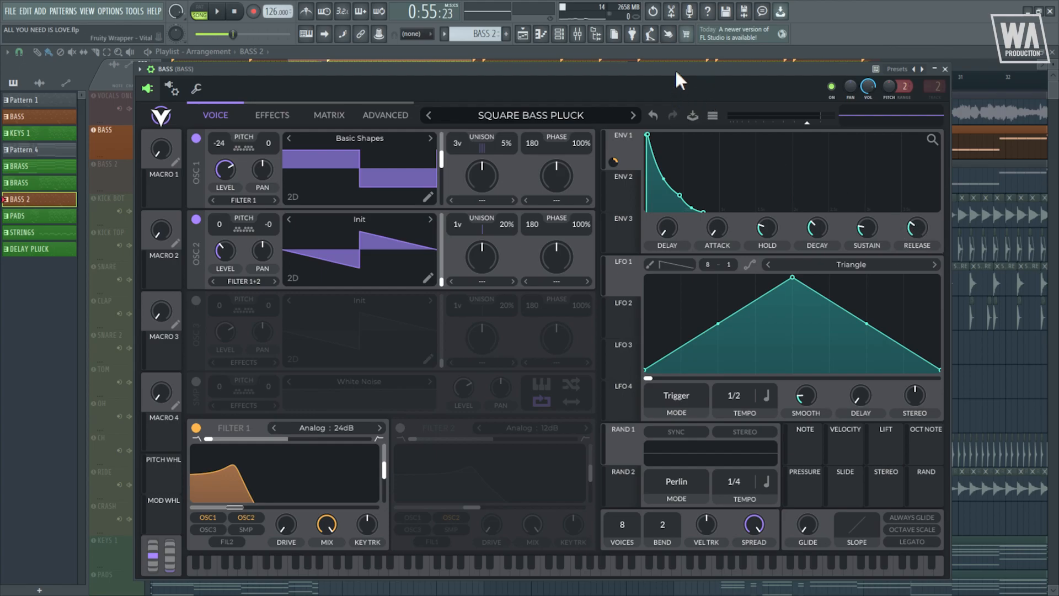
{"action": "key", "text": "space"}
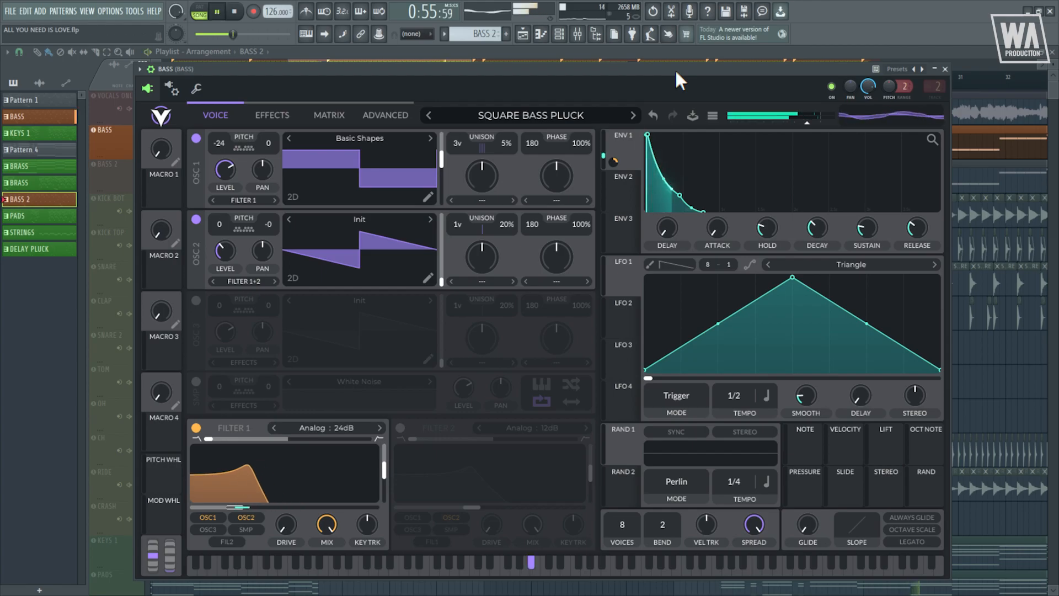
{"action": "key", "text": "space"}
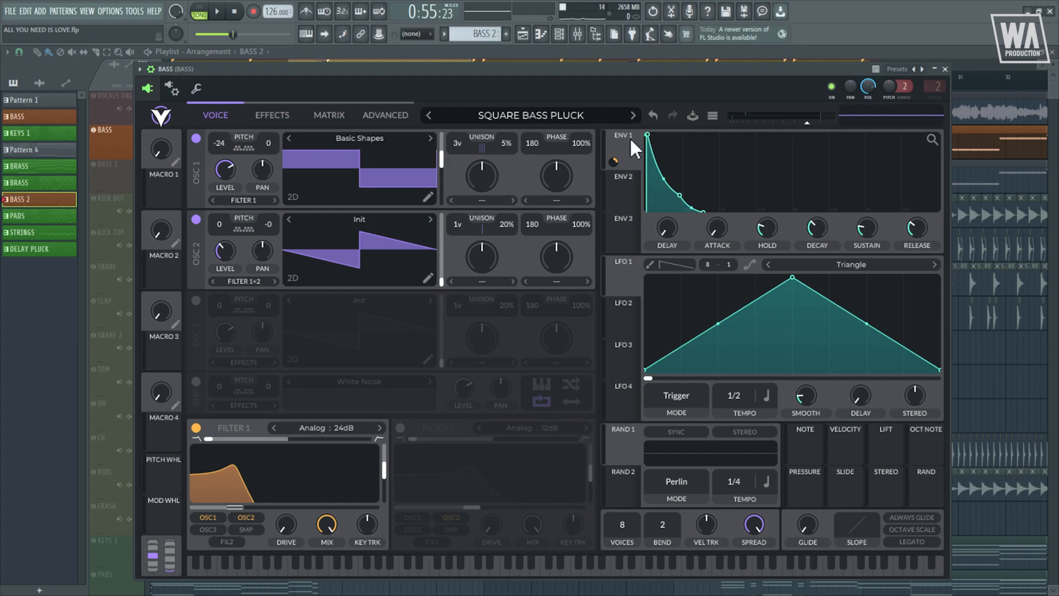
Play the bass to watch Filter 1 move, and review the list of filter types
{"action": "mouse_move", "coordinate": [276, 501]}
{"action": "key", "text": "space"}
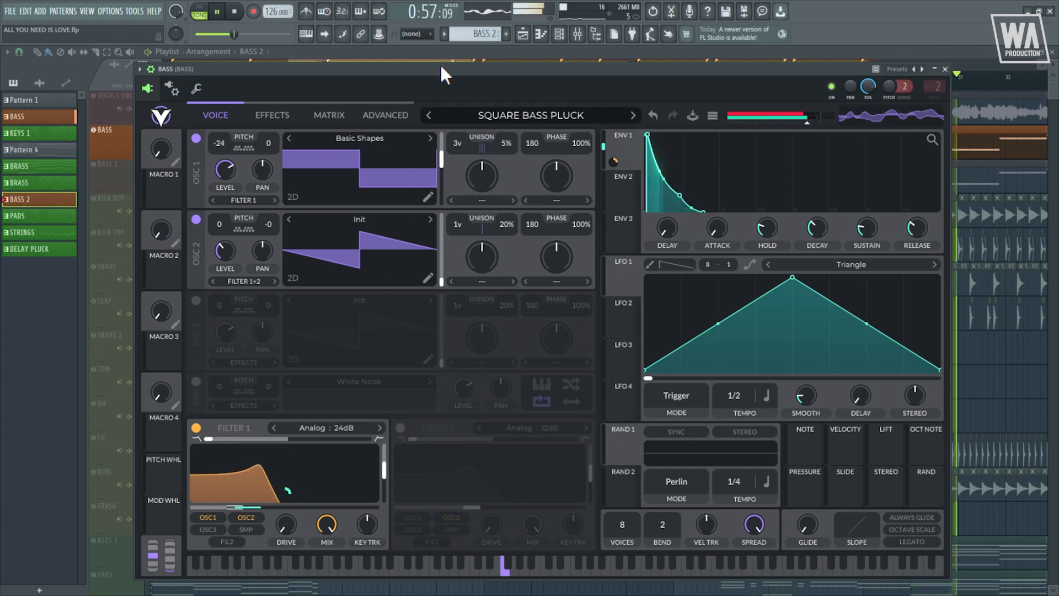
{"action": "key", "text": "space"}
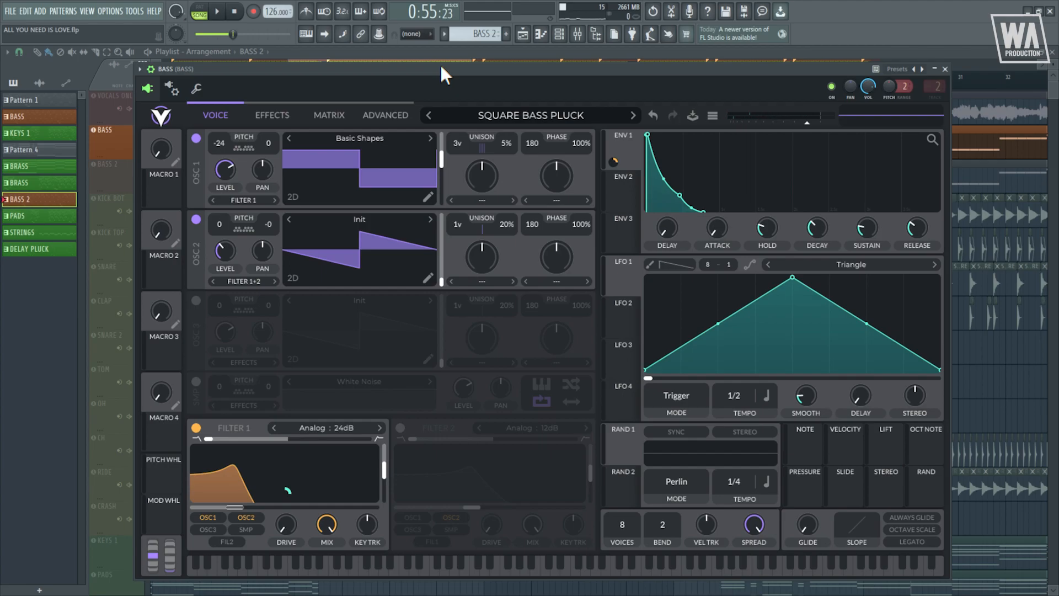
{"action": "left_click", "coordinate": [355, 431]}
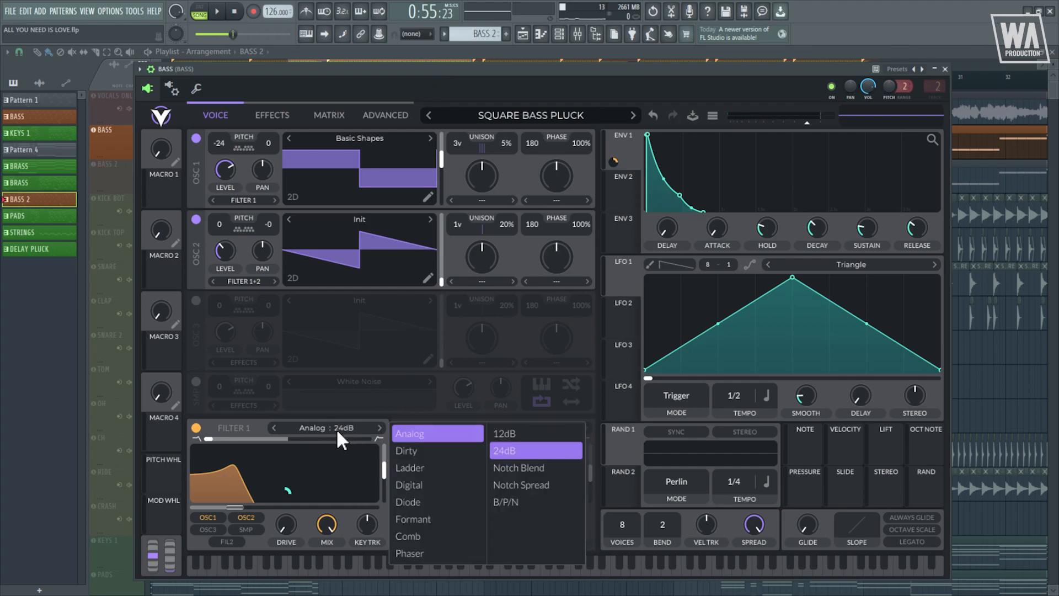
{"action": "left_click", "coordinate": [559, 69]}
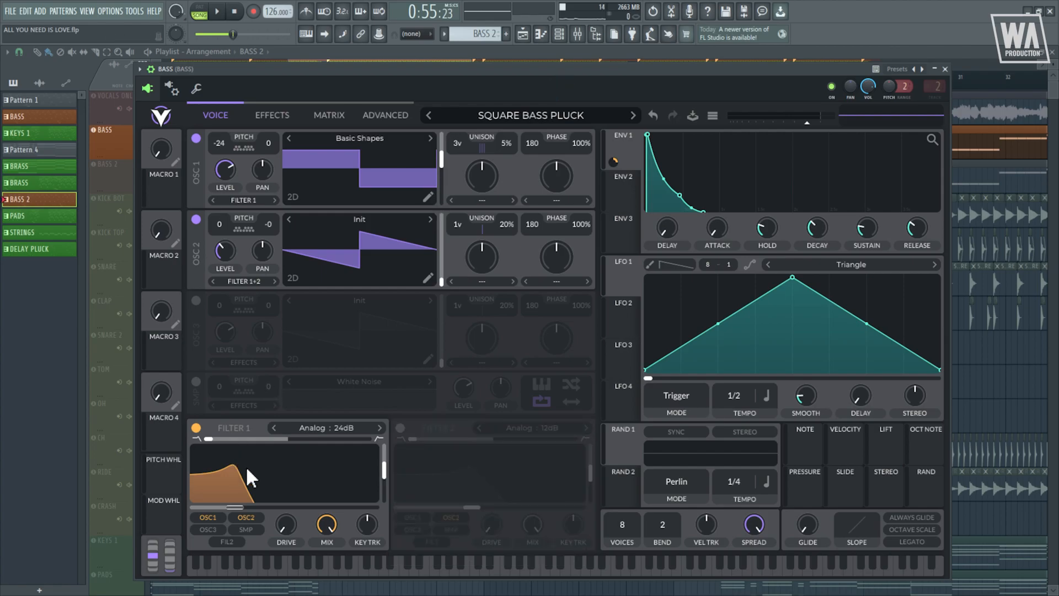
Show the bass synth's effects and examine the compressor, distortion and chorus settings
{"action": "left_click", "coordinate": [272, 115]}
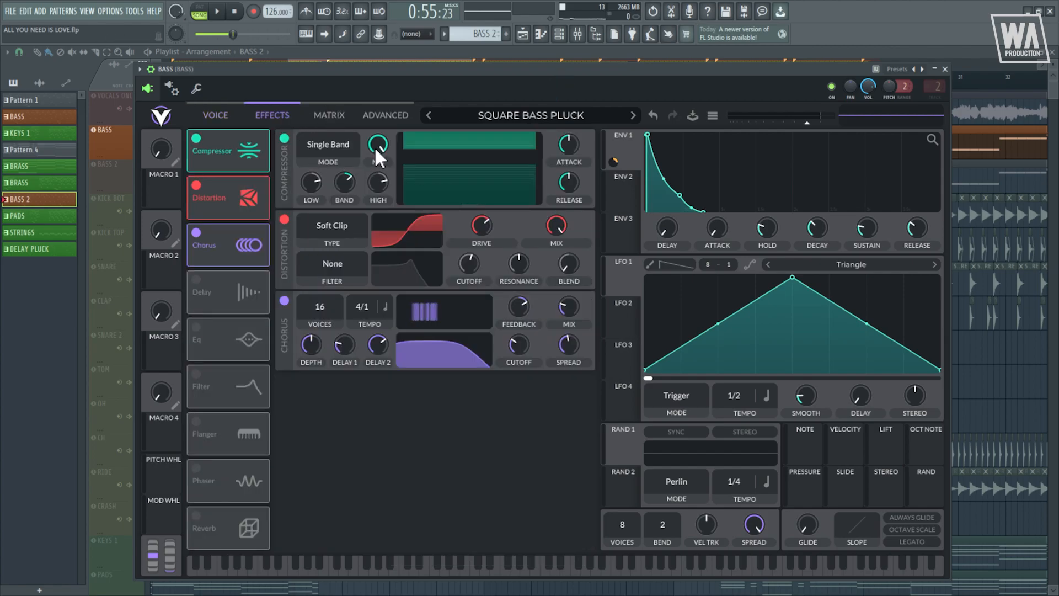
{"action": "left_click_drag", "start_coordinate": [419, 69], "coordinate": [425, 69]}
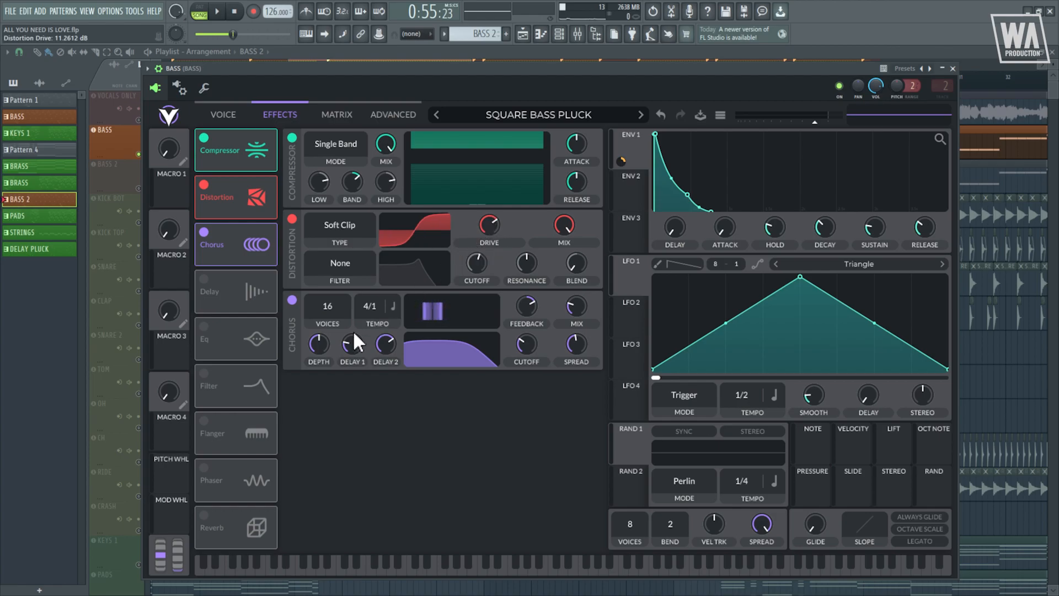
{"action": "left_click_drag", "start_coordinate": [439, 81], "coordinate": [444, 81]}
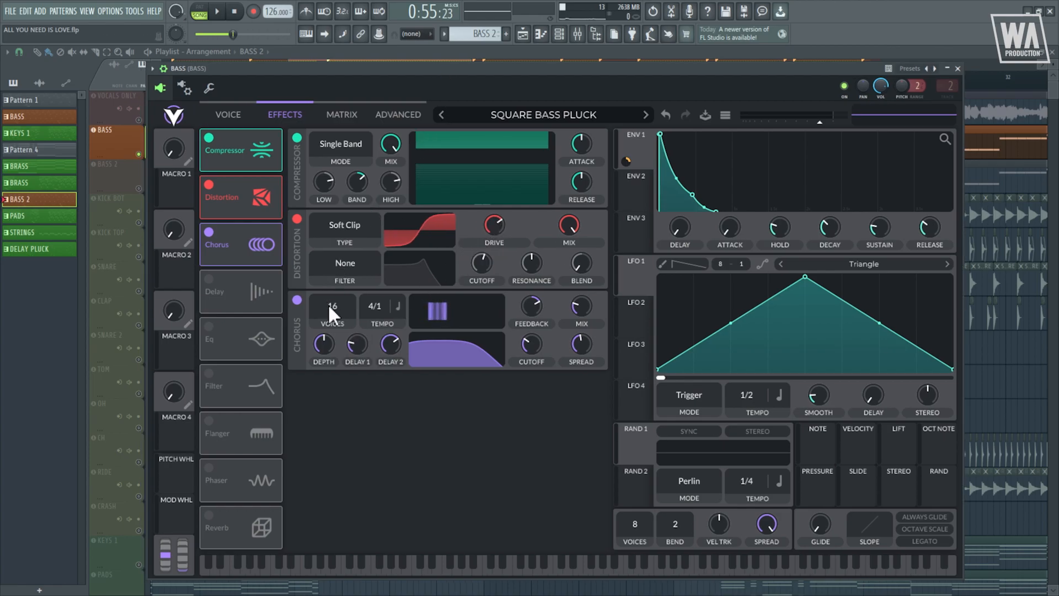
{"action": "mouse_move", "coordinate": [586, 305]}
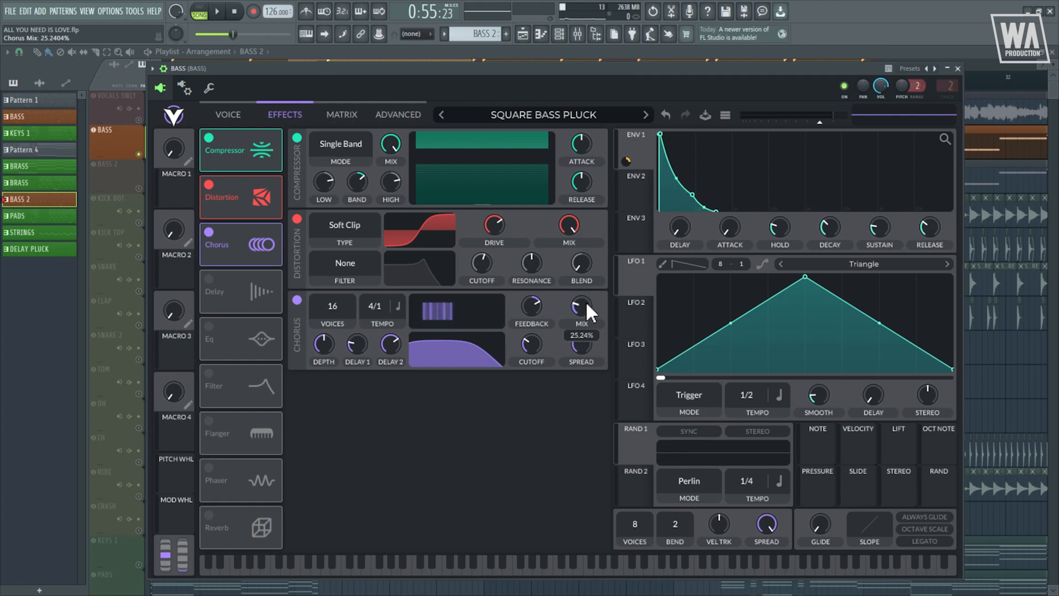
{"action": "left_click_drag", "start_coordinate": [551, 65], "coordinate": [557, 65]}
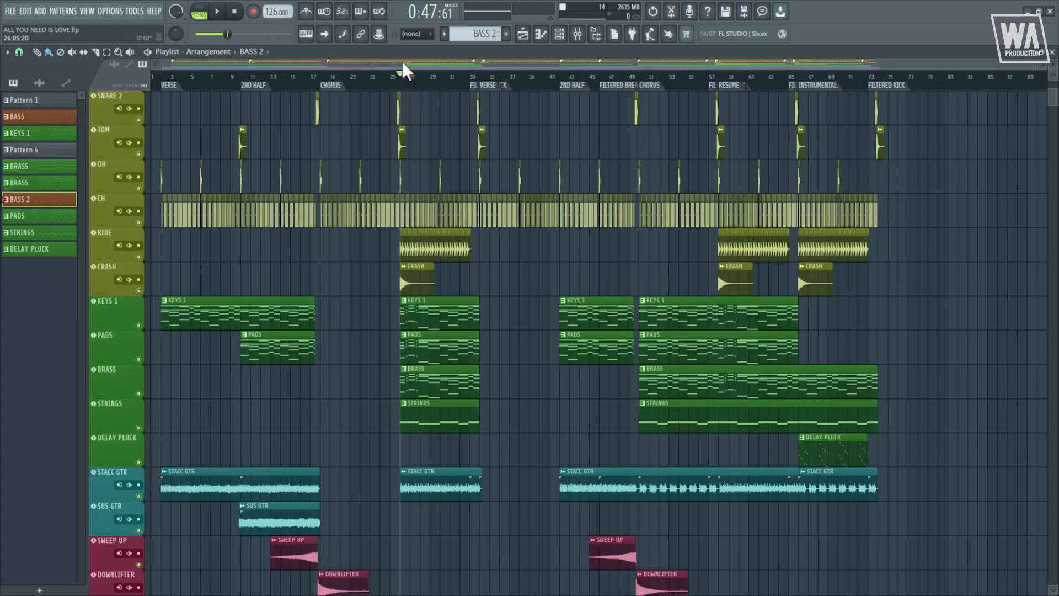
Open the KEYS 1 track's synth and look over the oscillators, filters and envelope on its Voice page
{"action": "scroll", "coordinate": [402, 71], "scroll_direction": "up", "scroll_amount": 3}
{"action": "scroll", "coordinate": [498, 411], "scroll_direction": "up", "scroll_amount": 3}
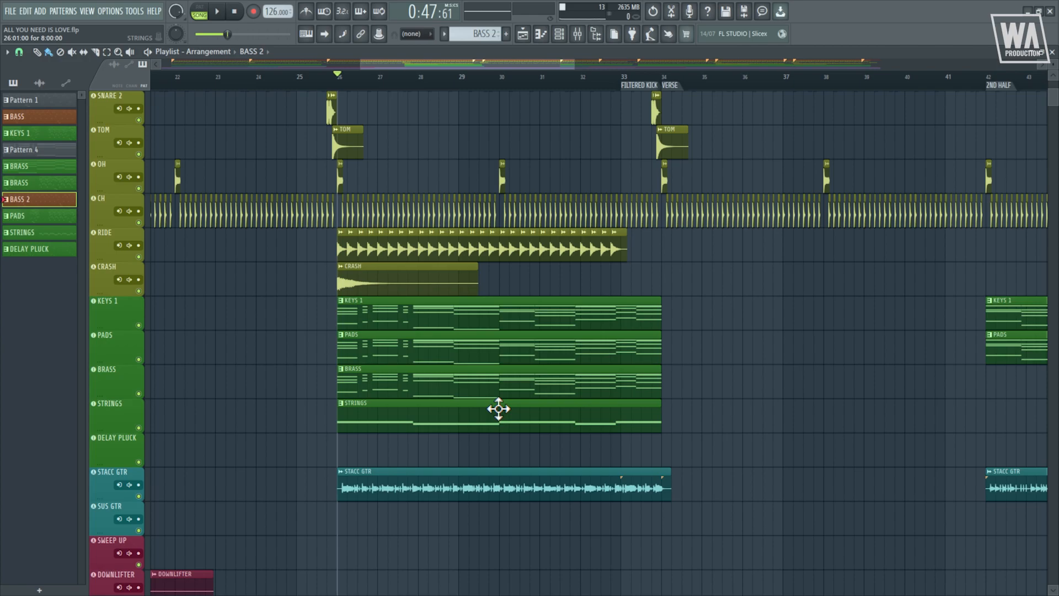
{"action": "double_click", "coordinate": [130, 304]}
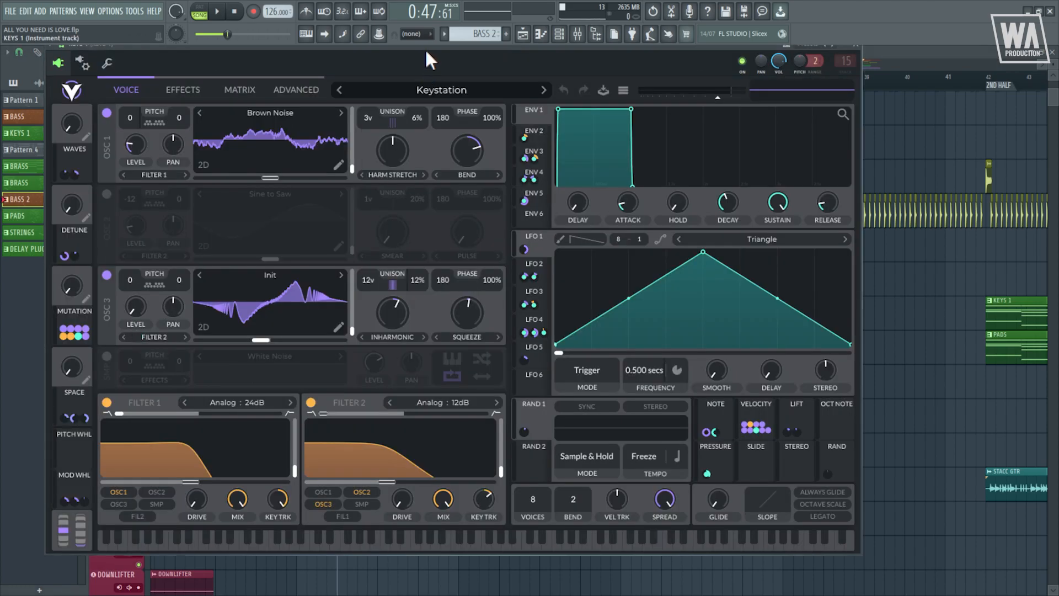
{"action": "left_click_drag", "start_coordinate": [425, 49], "coordinate": [486, 88]}
{"action": "right_click", "coordinate": [944, 382]}
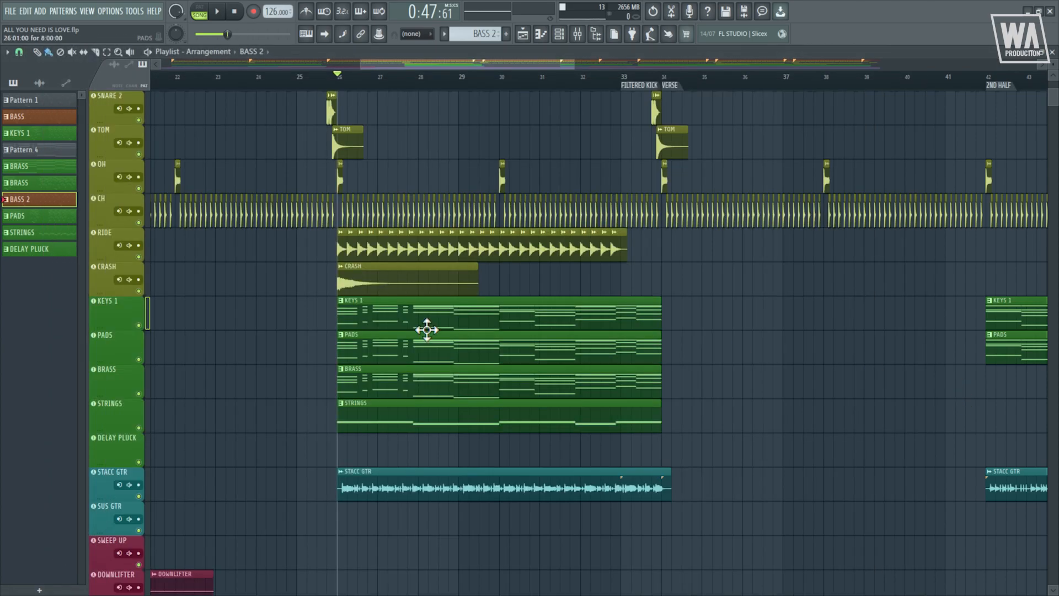
Solo the KEYS 1 track and play it from the VERSE marker at bar 2
{"action": "right_click", "coordinate": [139, 325]}
{"action": "left_click", "coordinate": [165, 79]}
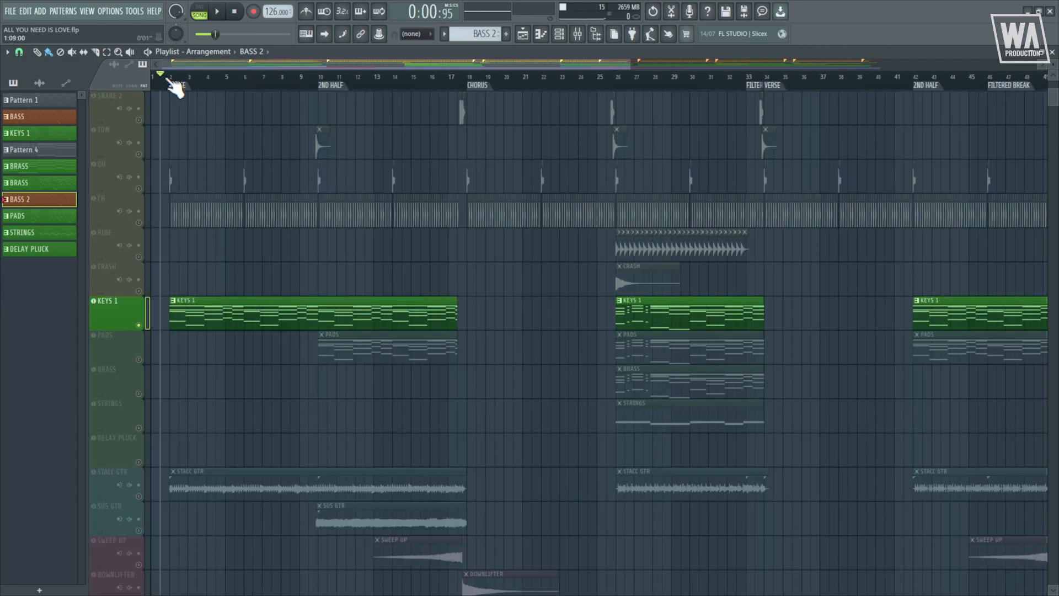
{"action": "left_click", "coordinate": [169, 80]}
{"action": "key", "text": "space"}
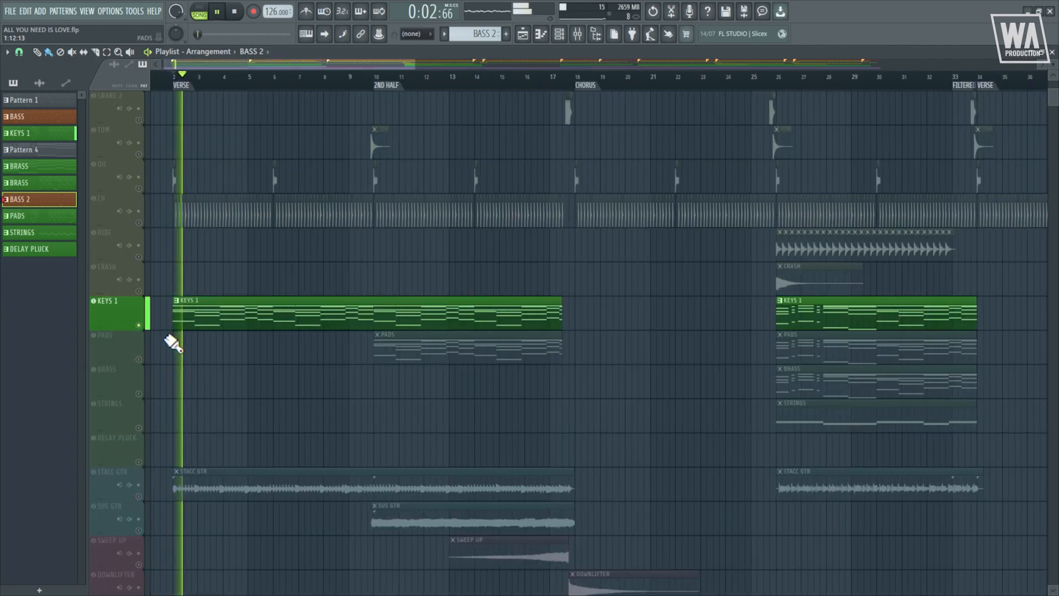
{"action": "scroll", "coordinate": [172, 343], "scroll_direction": "up", "scroll_amount": 2}
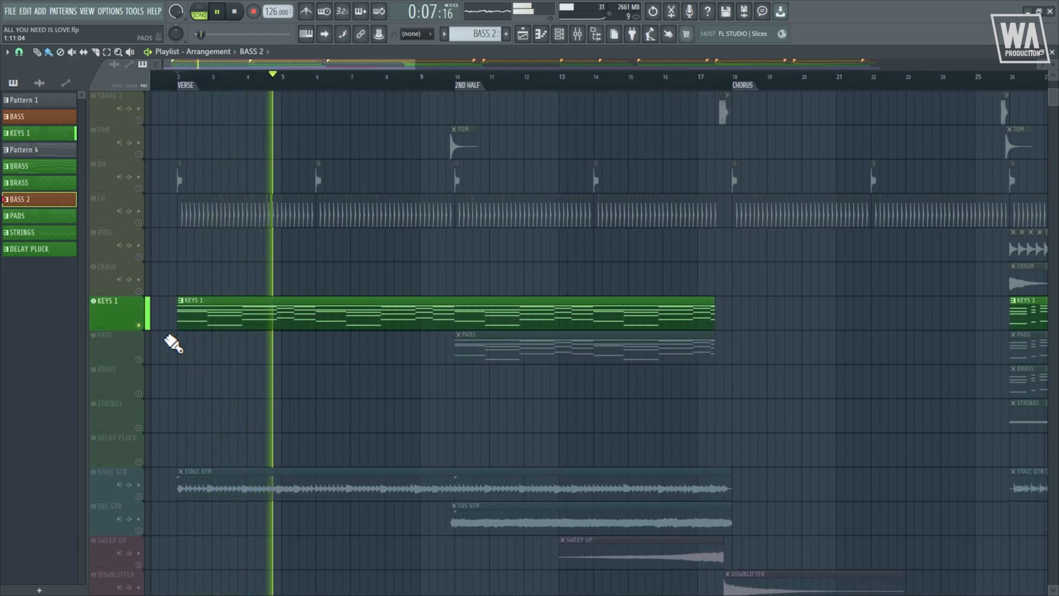
{"action": "key", "text": "space"}
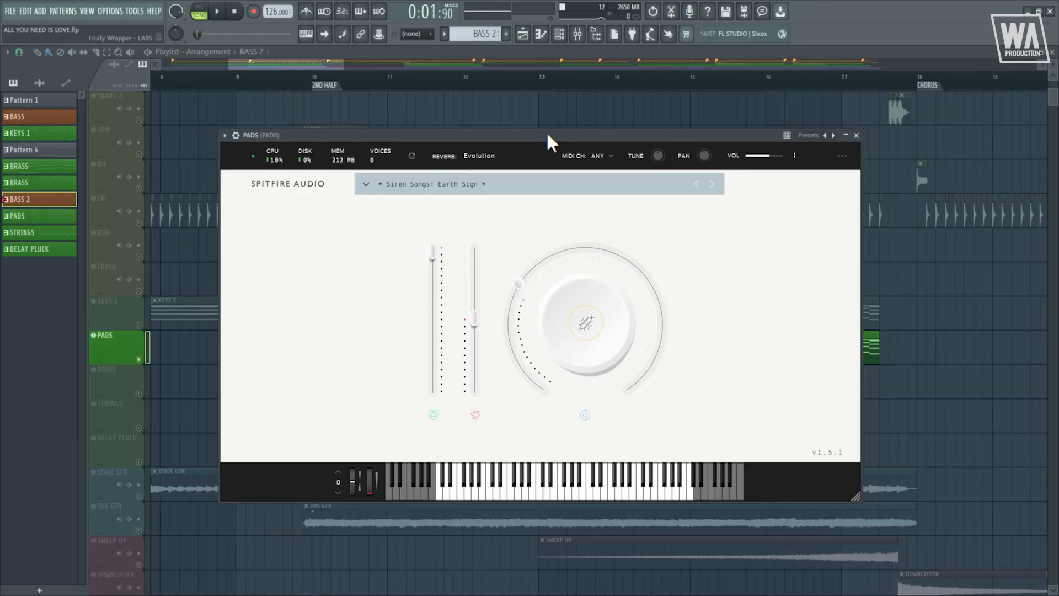
Review the PADS instrument and play the soloed pads from the 2ND HALF marker
{"action": "right_click", "coordinate": [934, 277]}
{"action": "left_click", "coordinate": [320, 87]}
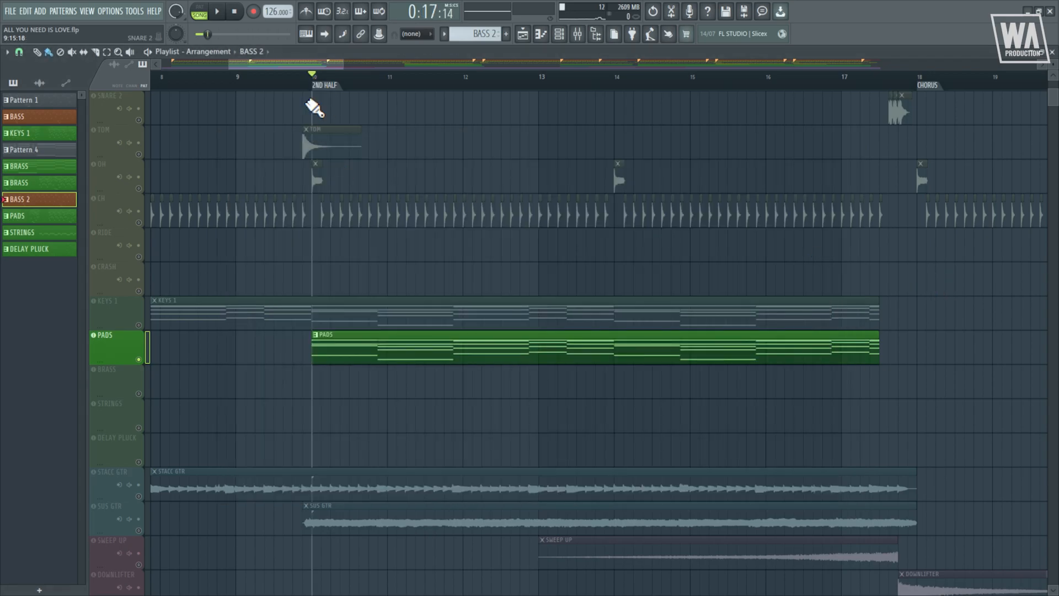
{"action": "left_click", "coordinate": [118, 346]}
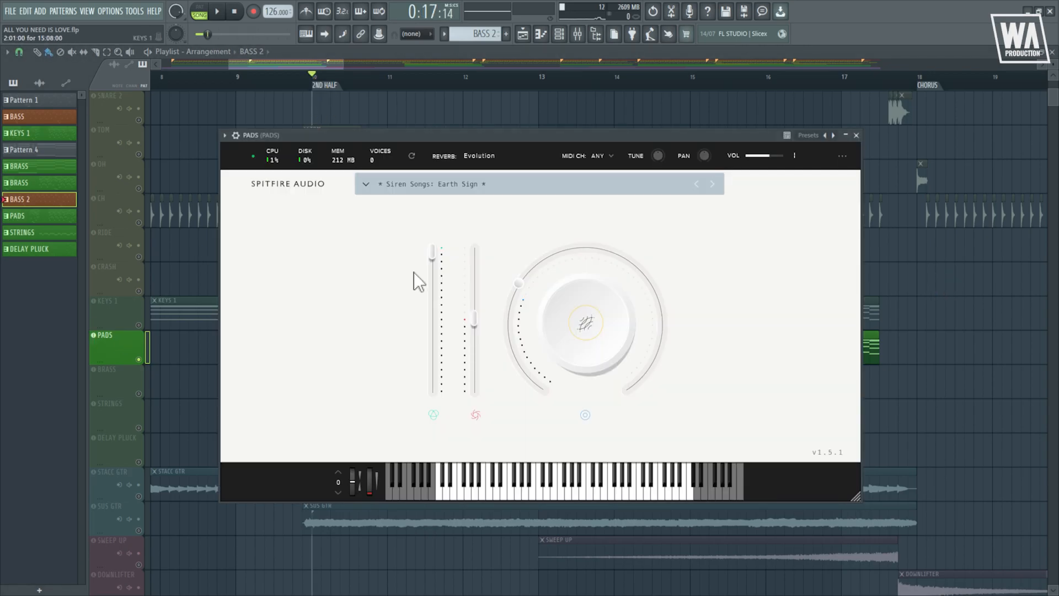
{"action": "right_click", "coordinate": [983, 305]}
{"action": "key", "text": "space"}
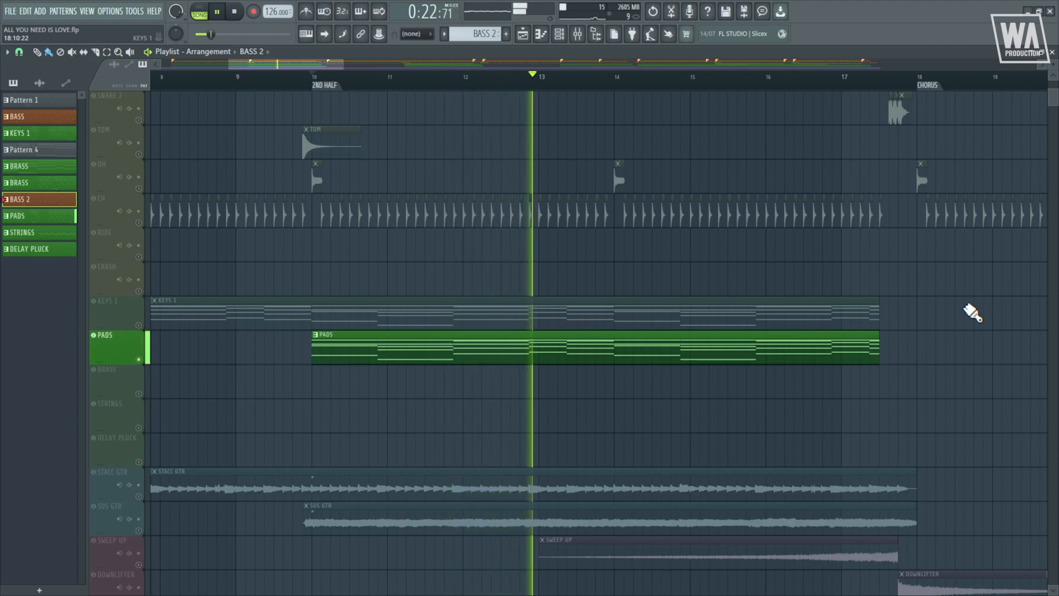
{"action": "key", "text": "space"}
Reopen the PADS instrument and check the reverb amount on its large knob
{"action": "key", "text": "Tab"}
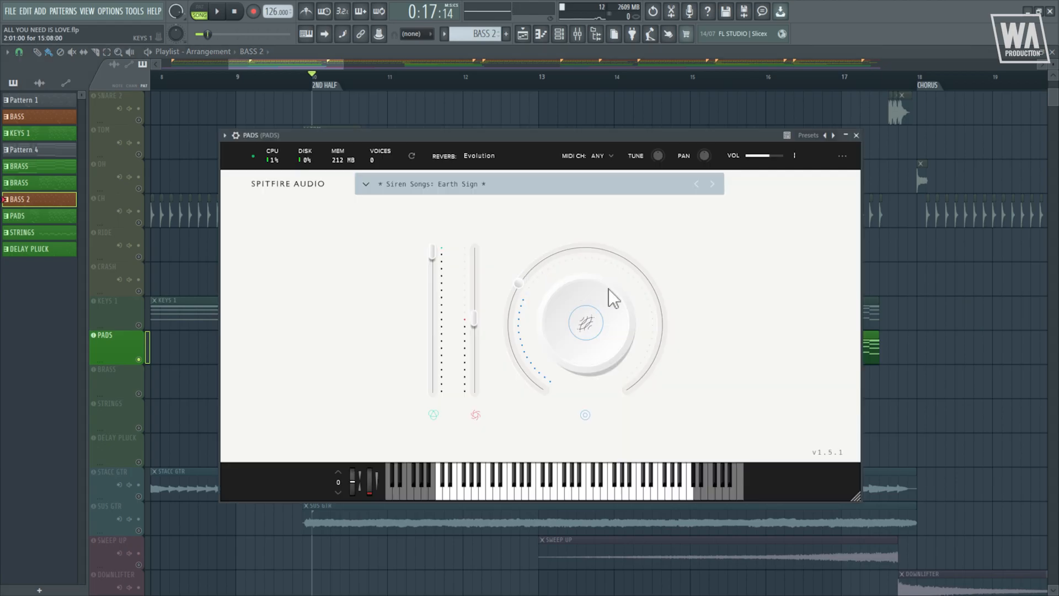
{"action": "scroll", "coordinate": [547, 267], "scroll_direction": "up", "scroll_amount": 3}
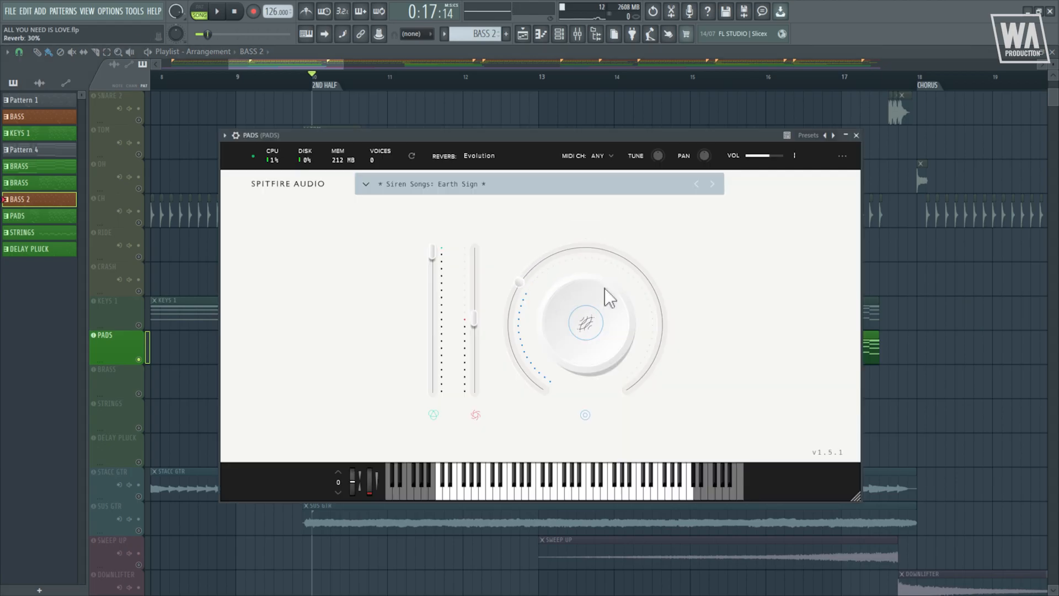
{"action": "key", "text": "Escape"}
Solo the STRINGS track and look at its Strings: Ensemble instrument
{"action": "right_click", "coordinate": [139, 428]}
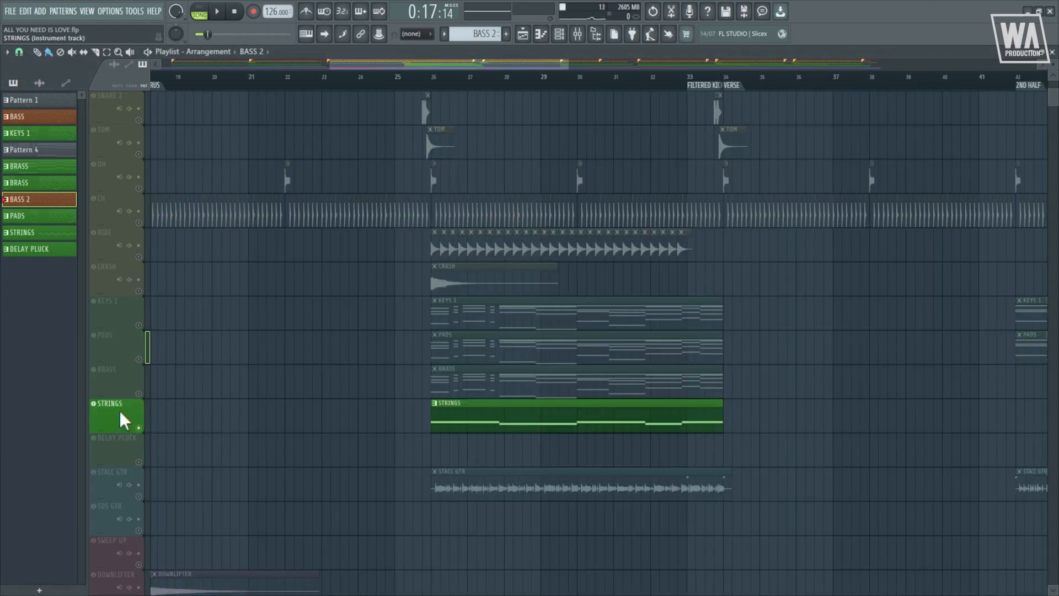
{"action": "left_click", "coordinate": [115, 412]}
{"action": "left_click", "coordinate": [117, 421]}
{"action": "left_click_drag", "start_coordinate": [388, 128], "coordinate": [559, 131]}
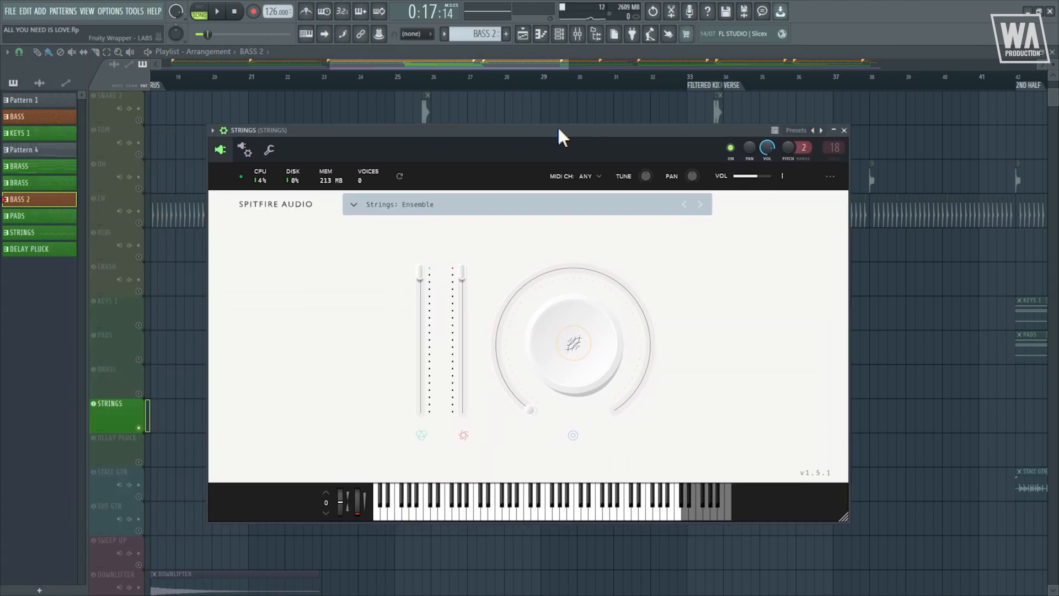
{"action": "key", "text": "Escape"}
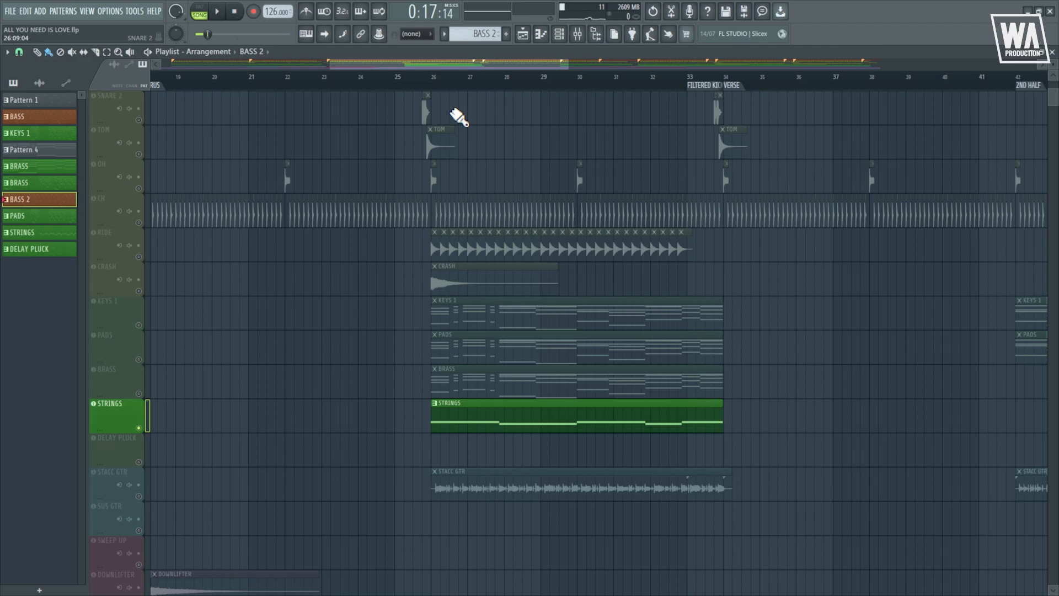
Play the soloed strings part from bar 26
{"action": "left_click", "coordinate": [434, 81]}
{"action": "key", "text": "space"}
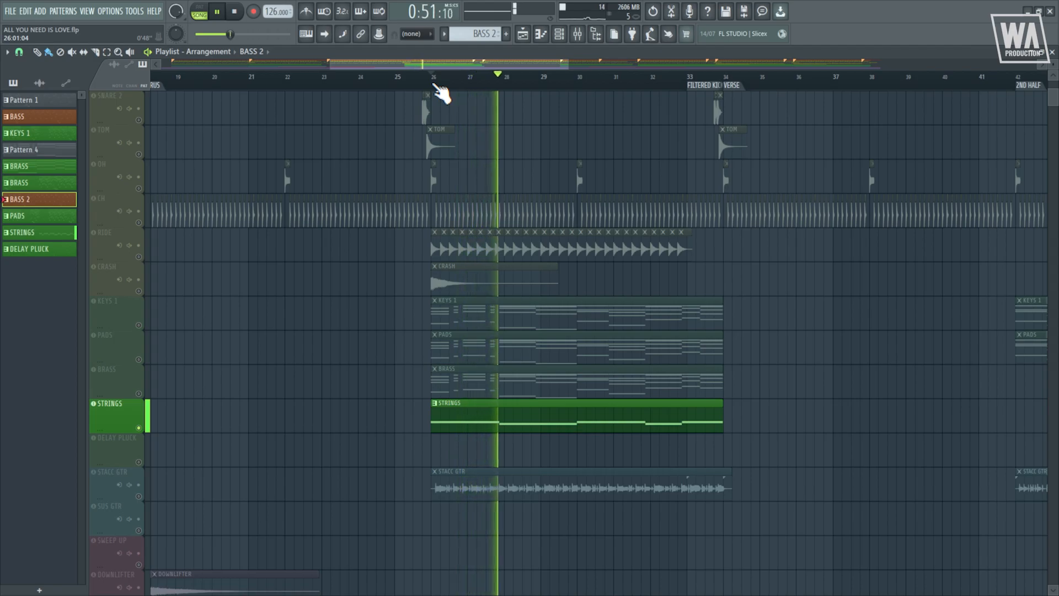
{"action": "key", "text": "space"}
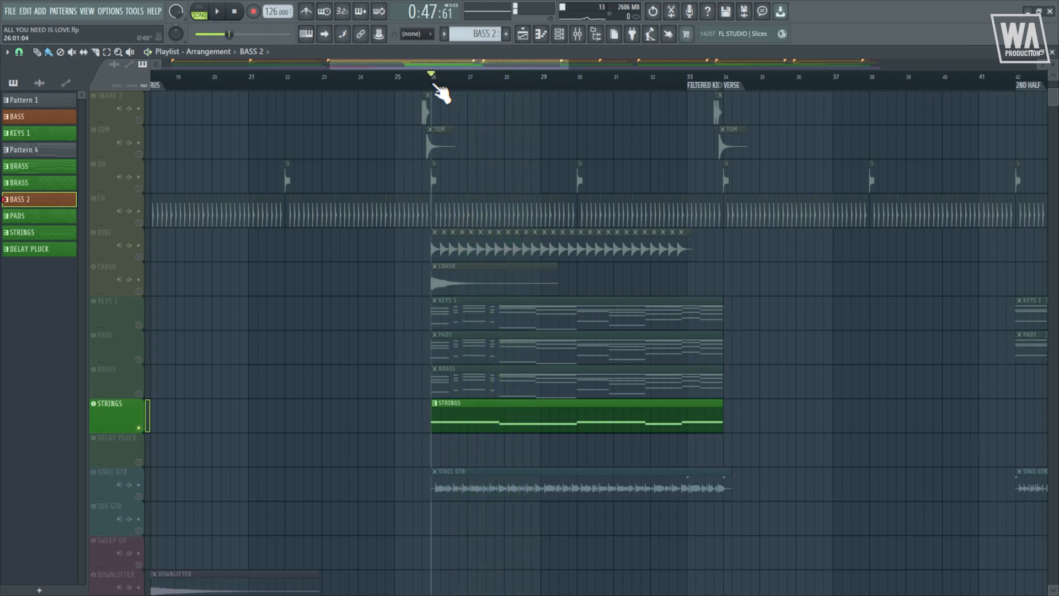
Solo the BRASS track and examine its synth's oscillator 1 and the settings of envelopes 1 and 2
{"action": "right_click", "coordinate": [139, 393]}
{"action": "left_click", "coordinate": [121, 377]}
{"action": "left_click", "coordinate": [120, 373]}
{"action": "left_click_drag", "start_coordinate": [361, 76], "coordinate": [471, 90]}
{"action": "left_click", "coordinate": [242, 114]}
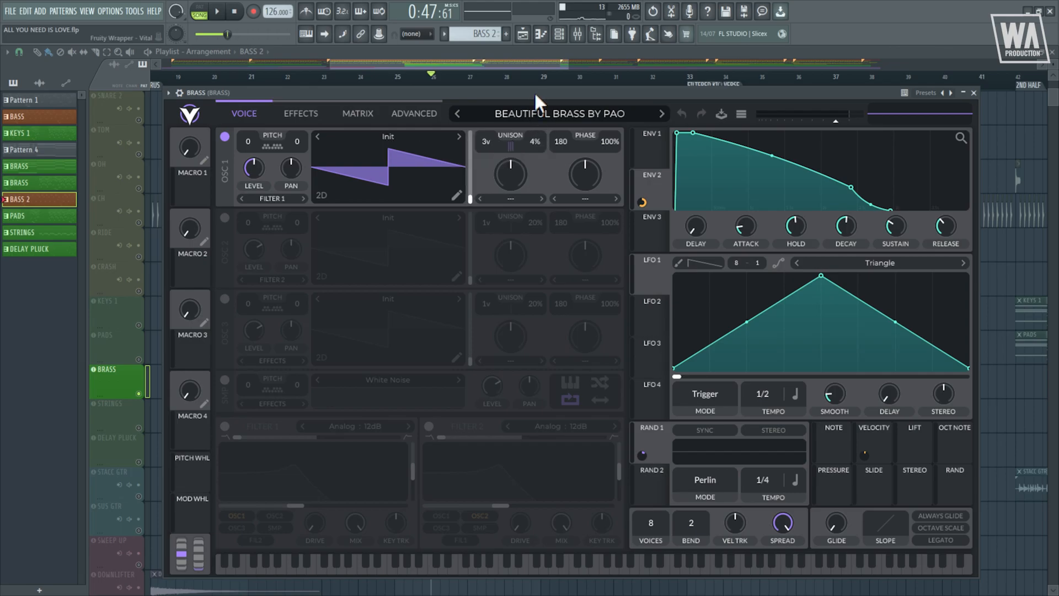
{"action": "left_click", "coordinate": [651, 135]}
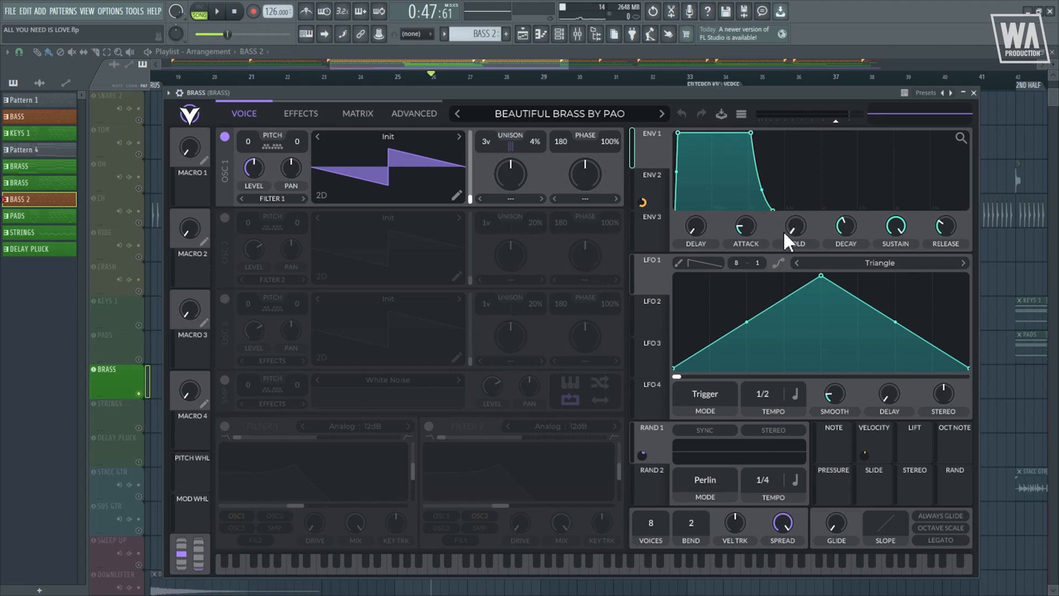
{"action": "left_click", "coordinate": [651, 177]}
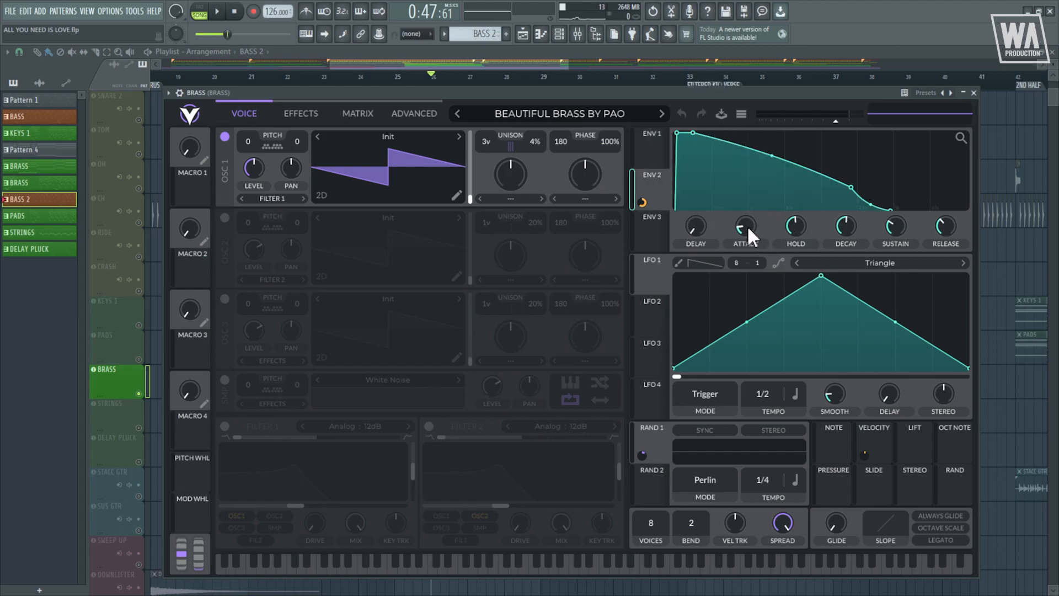
Show the brass synth's filter and reverb effects and play the part to watch the filter respond
{"action": "left_click", "coordinate": [302, 114]}
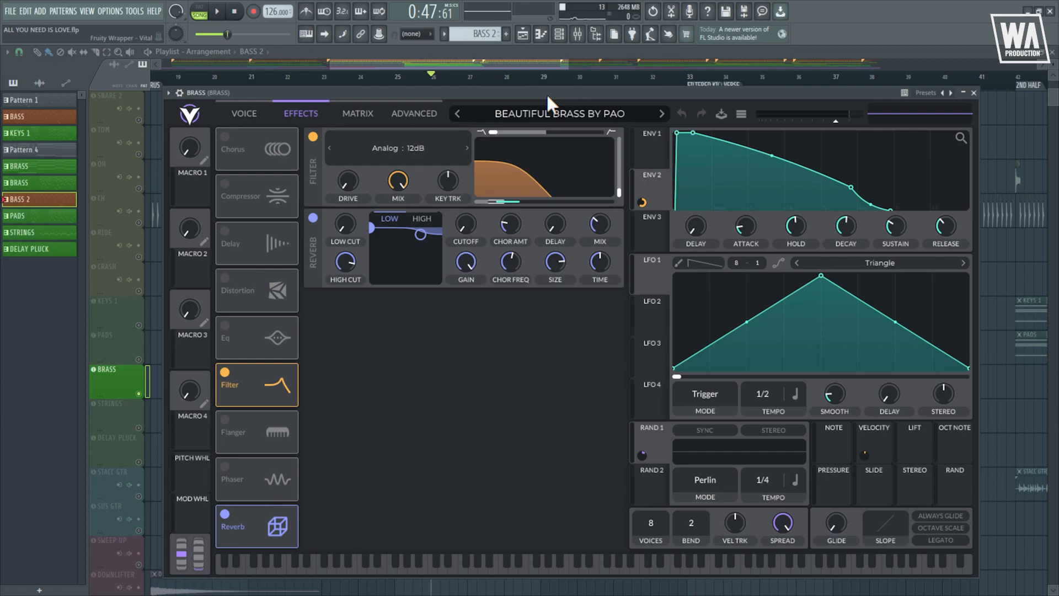
{"action": "key", "text": "space"}
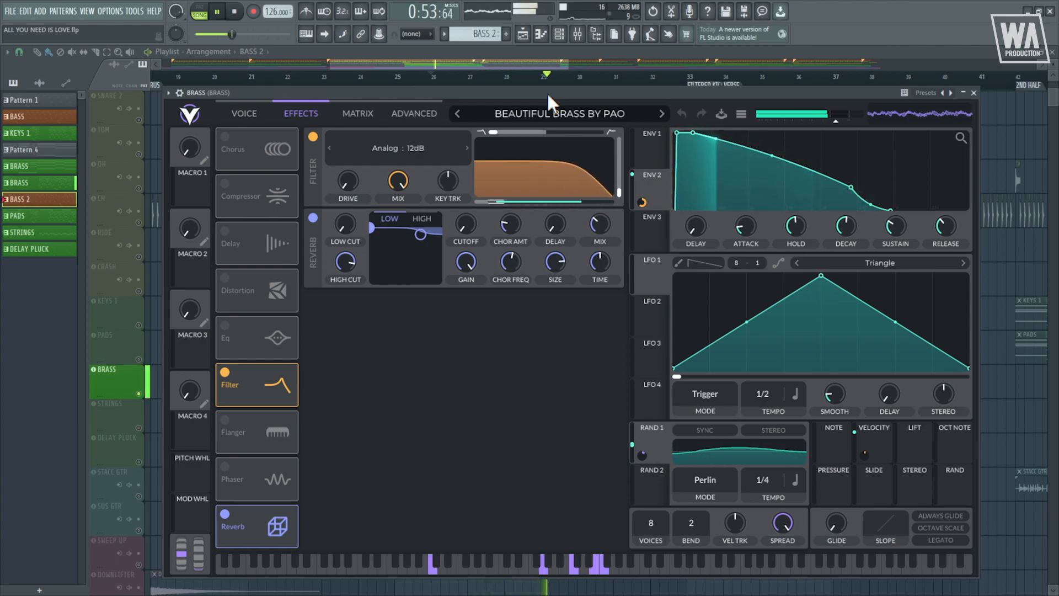
{"action": "key", "text": "space"}
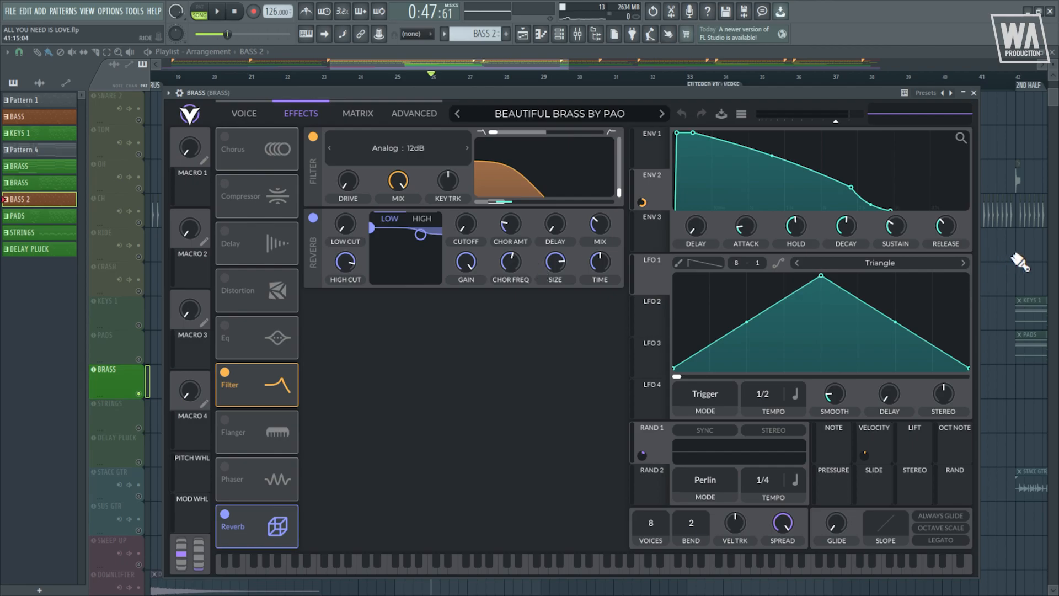
{"action": "left_click", "coordinate": [988, 276]}
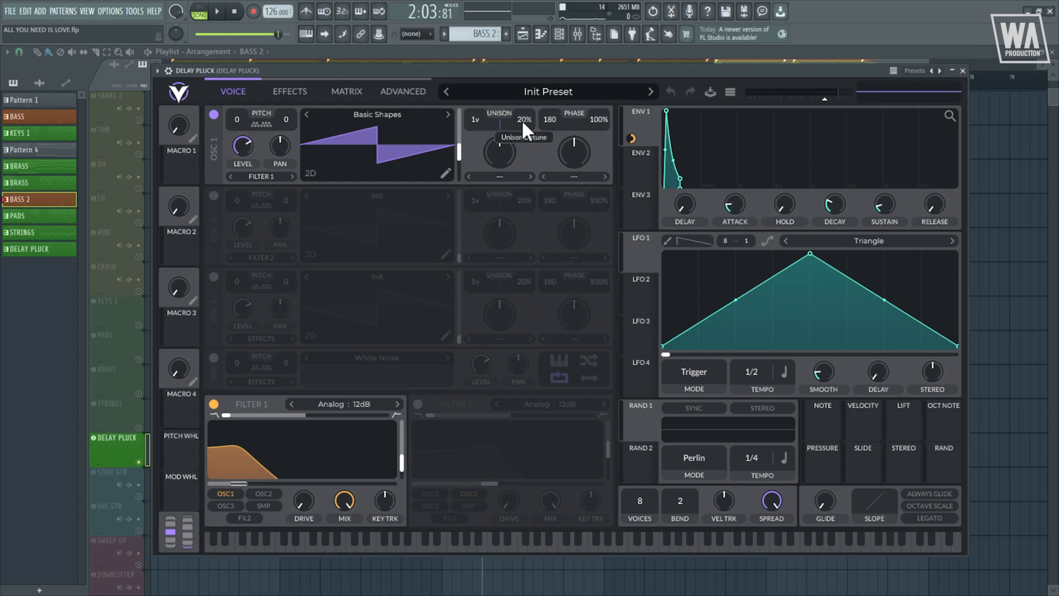
Examine the DELAY PLUCK synth's envelope 1 attack, hold, decay and sustain settings
{"action": "left_click_drag", "start_coordinate": [518, 69], "coordinate": [524, 72]}
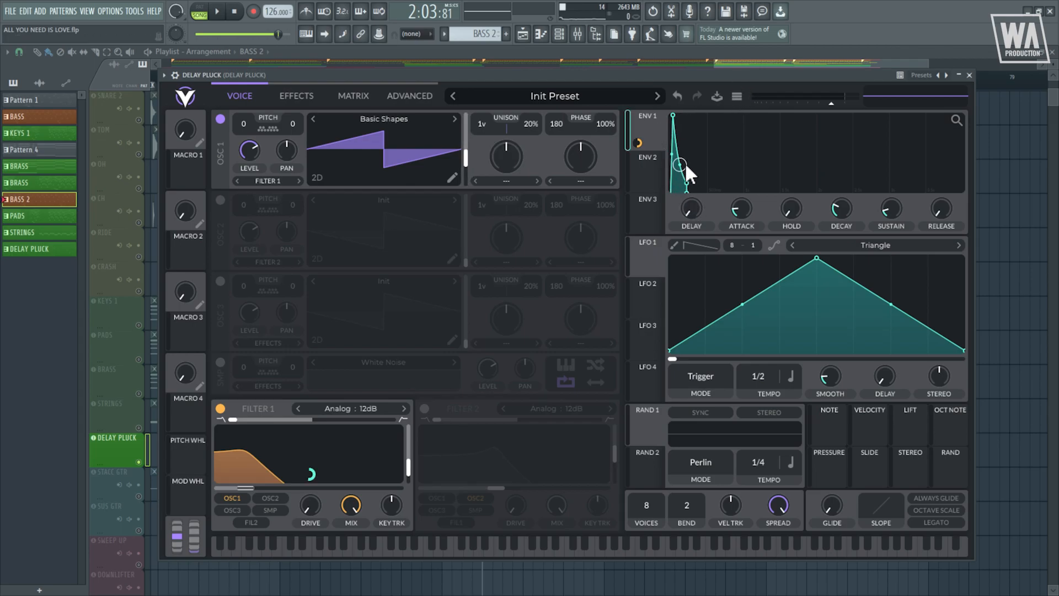
{"action": "mouse_move", "coordinate": [736, 209]}
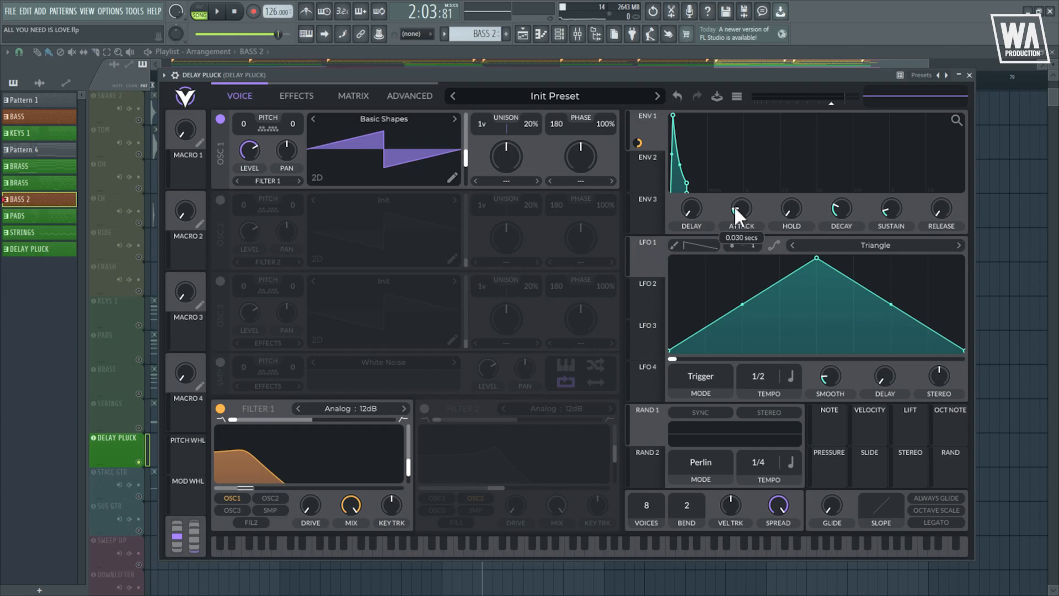
{"action": "left_click_drag", "start_coordinate": [788, 74], "coordinate": [795, 74]}
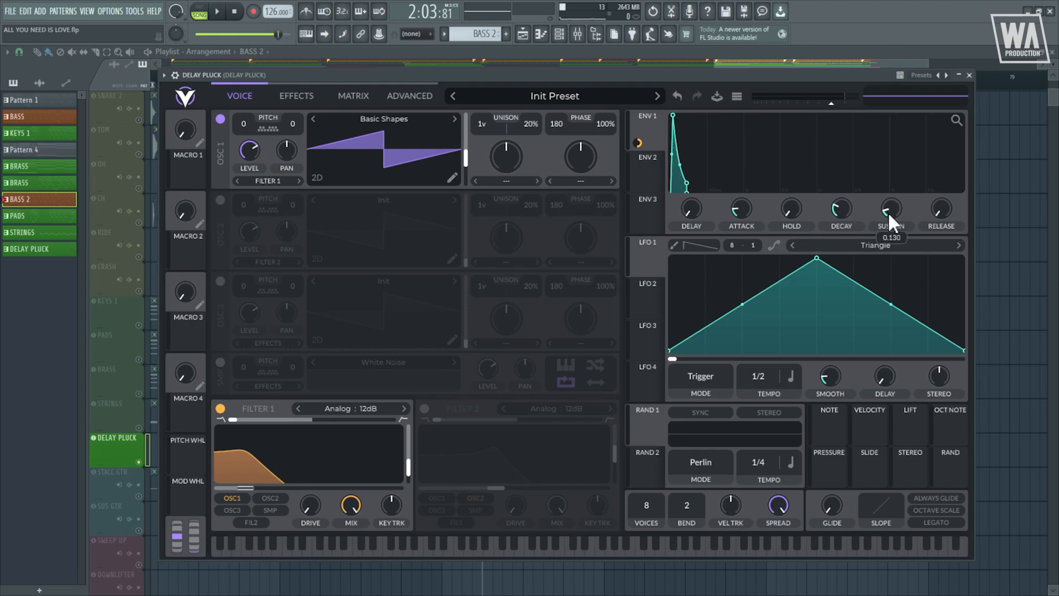
{"action": "left_click_drag", "start_coordinate": [789, 75], "coordinate": [795, 74]}
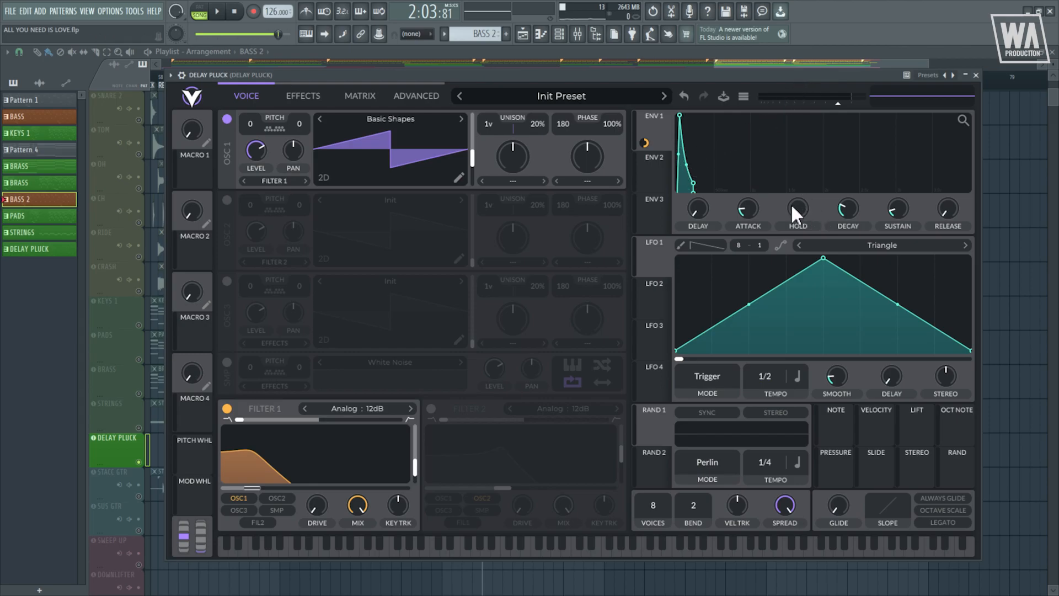
Play the delay pluck part with its synth open and check how envelope 1 modulates Filter 1
{"action": "key", "text": "space"}
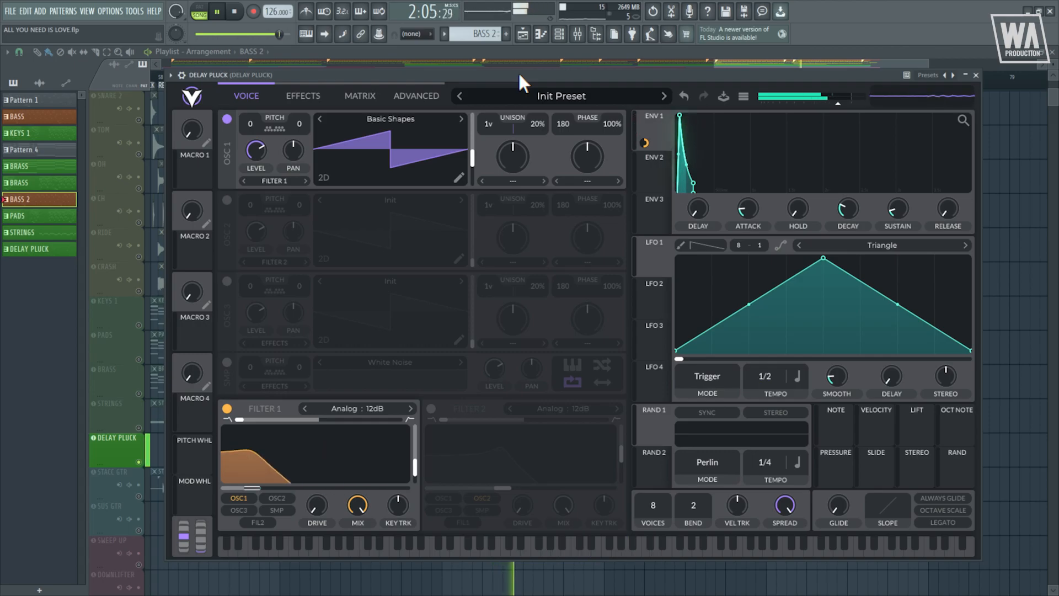
{"action": "key", "text": "space"}
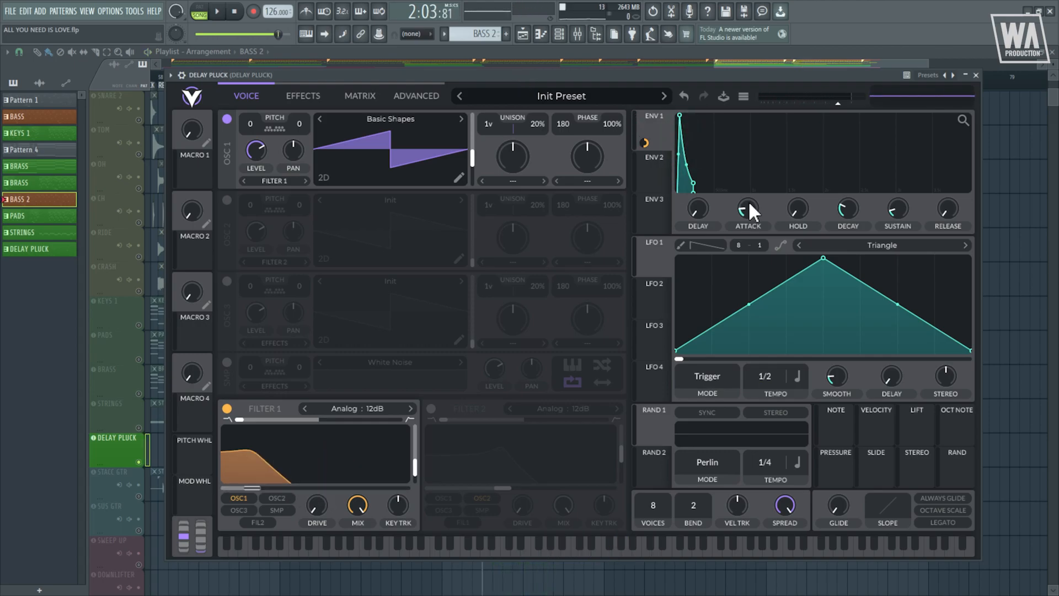
{"action": "left_click", "coordinate": [294, 97]}
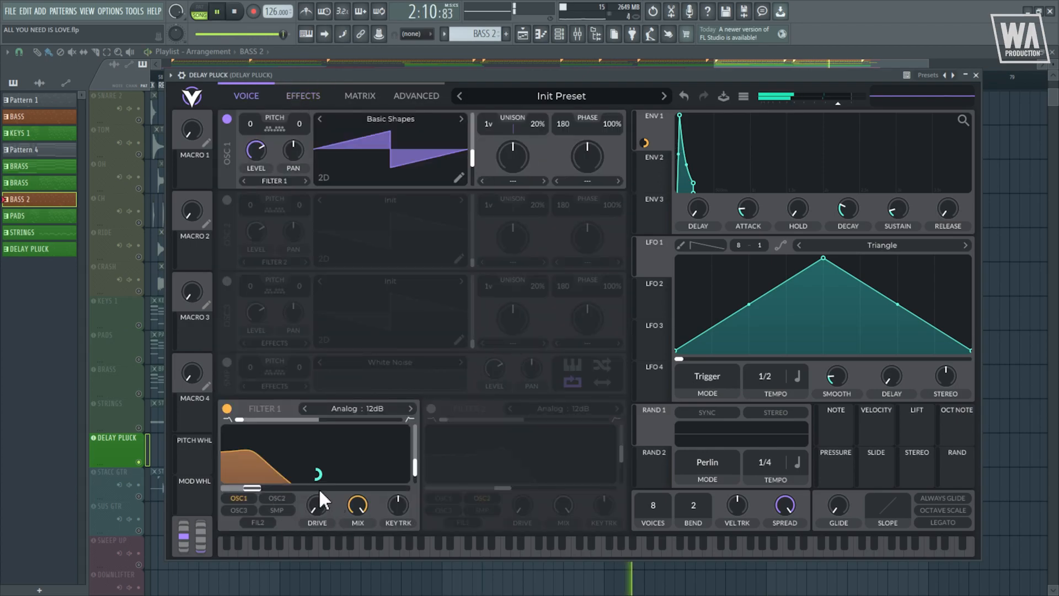
{"action": "key", "text": "space"}
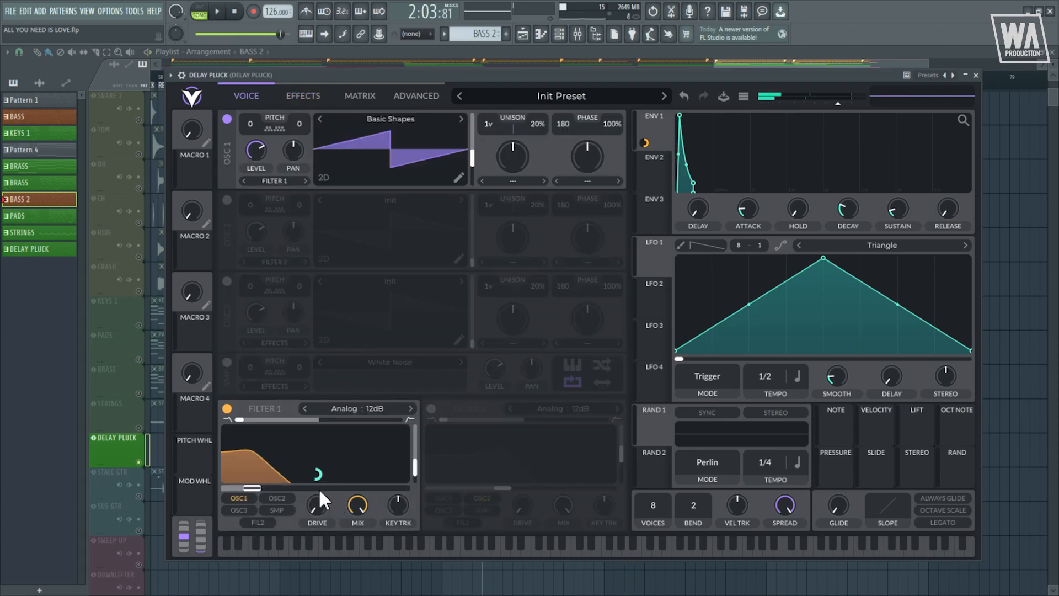
Show the delay pluck's effects and review the delay's mode list and feedback setting
{"action": "left_click", "coordinate": [302, 97]}
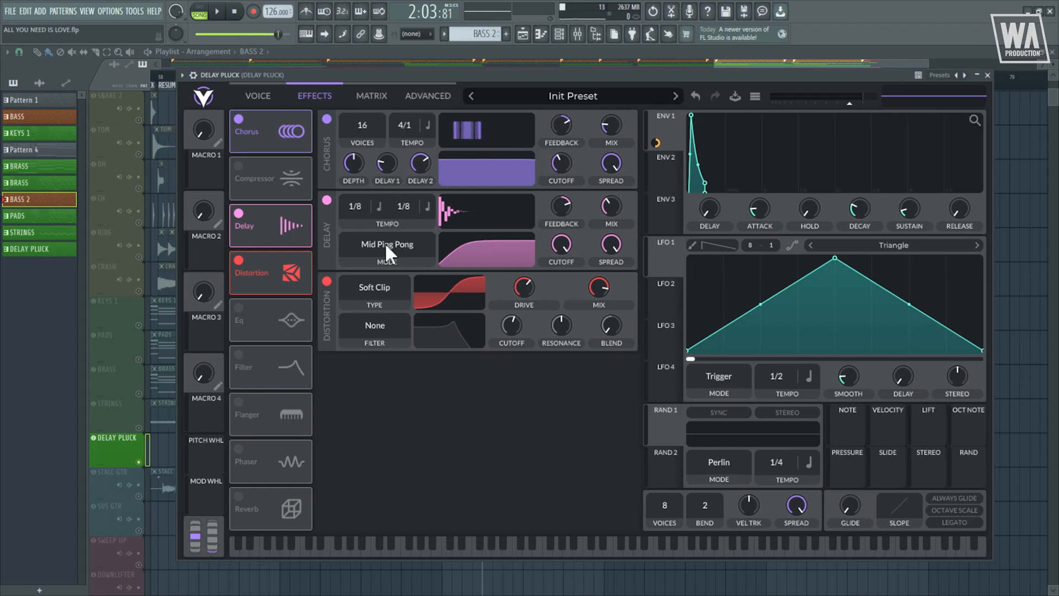
{"action": "left_click", "coordinate": [387, 247]}
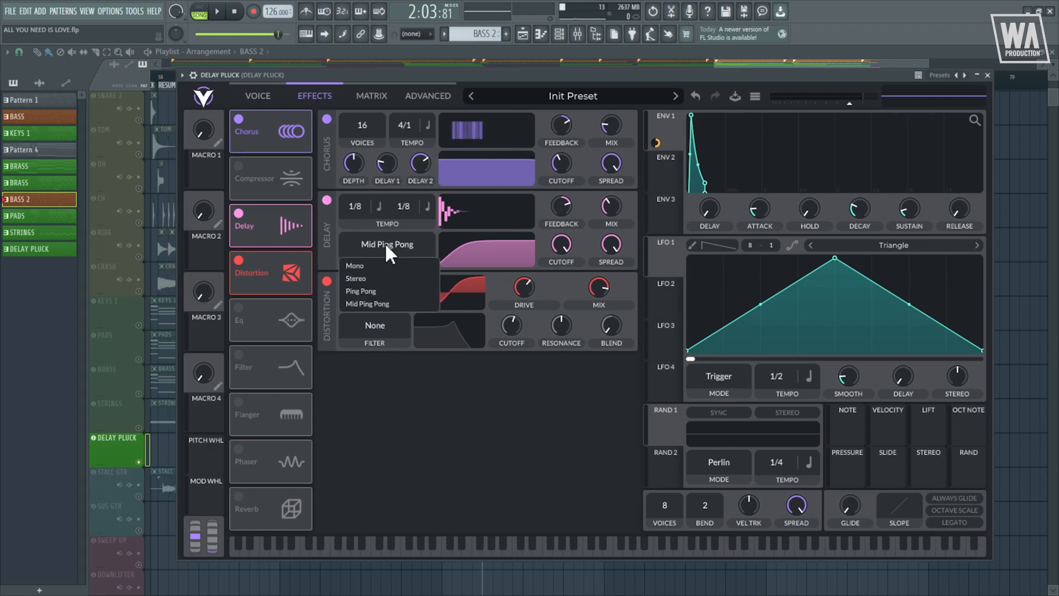
{"action": "left_click", "coordinate": [456, 73]}
{"action": "mouse_move", "coordinate": [563, 206]}
{"action": "left_click_drag", "start_coordinate": [563, 206], "coordinate": [564, 205]}
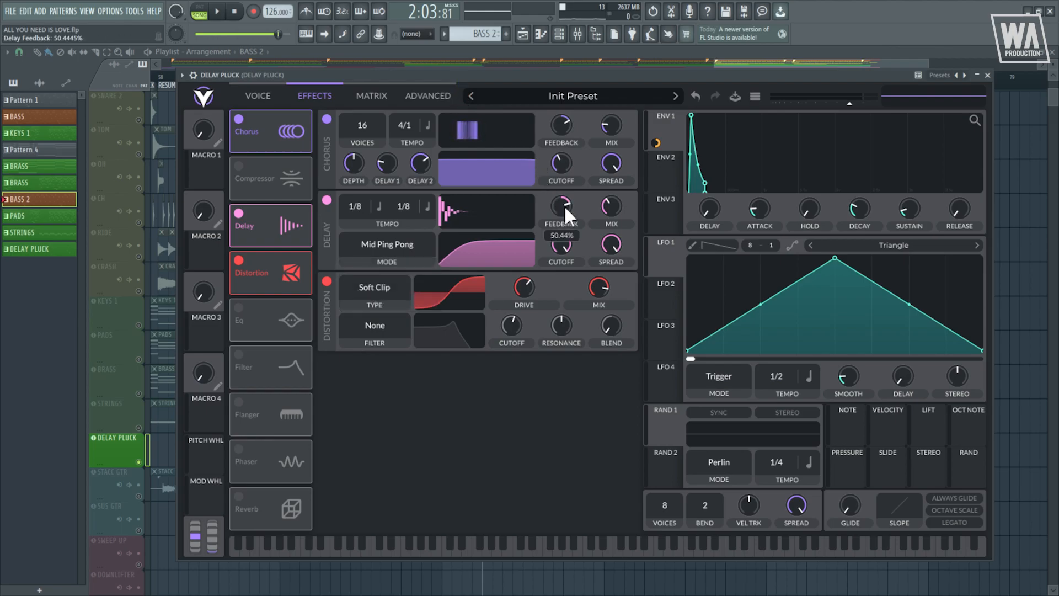
Check the delay effect's mix setting on the delay pluck synth
{"action": "mouse_move", "coordinate": [609, 205]}
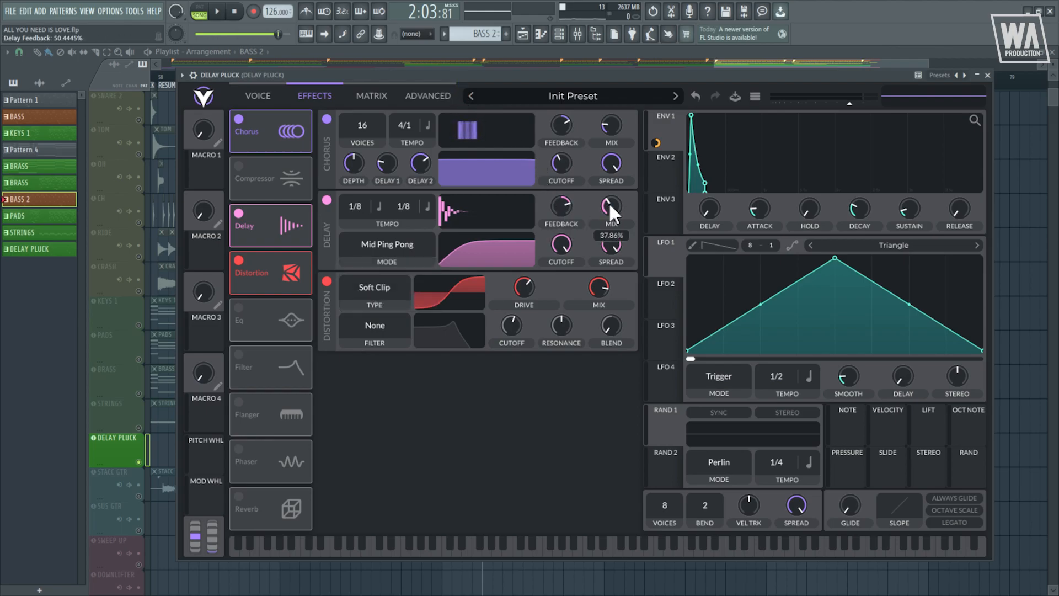
{"action": "left_click_drag", "start_coordinate": [608, 200], "coordinate": [610, 203]}
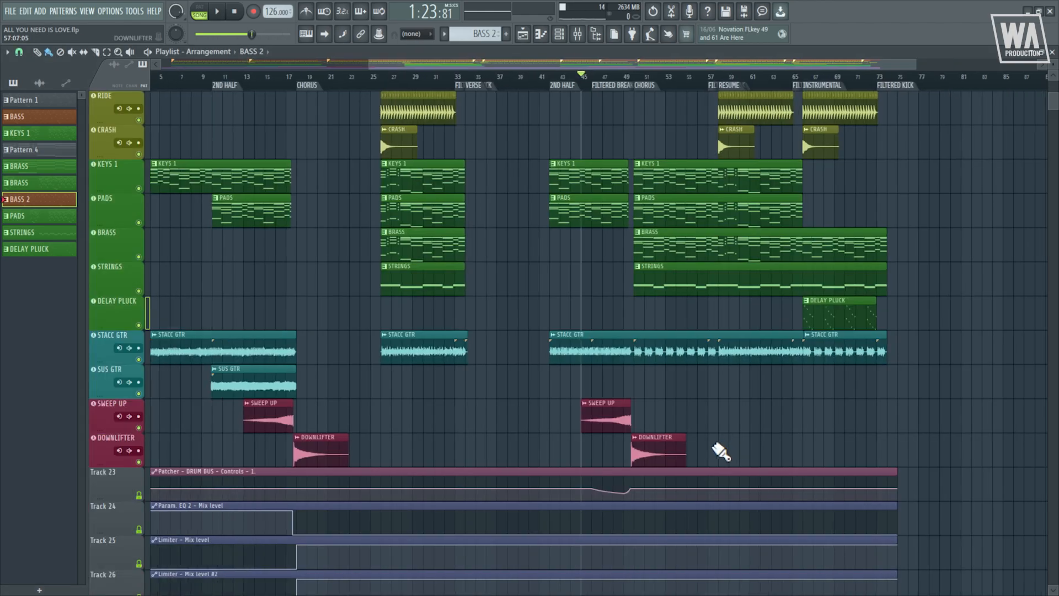
Solo the SWEEP UP and DOWNLIFTER tracks and play them from bar 48 through the transition into the chorus
{"action": "scroll", "coordinate": [575, 433], "scroll_direction": "up", "scroll_amount": 5}
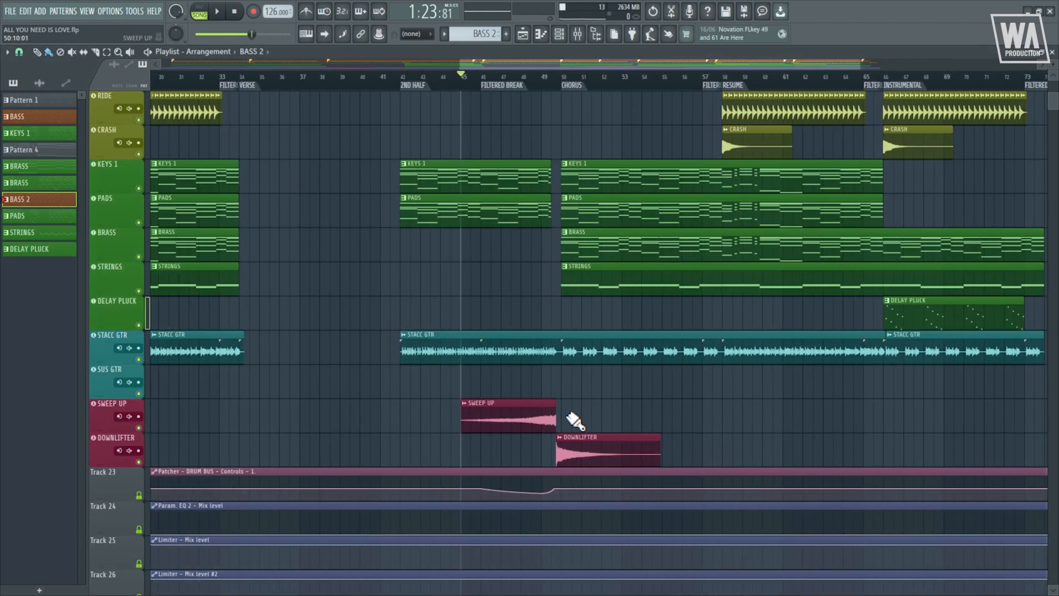
{"action": "scroll", "coordinate": [574, 419], "scroll_direction": "up", "scroll_amount": 2}
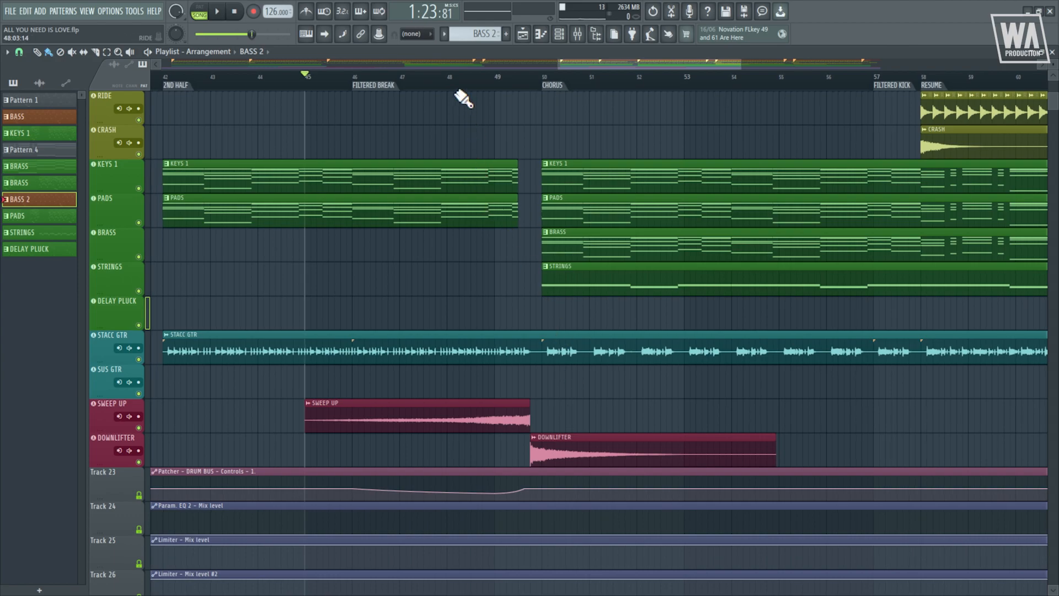
{"action": "left_click", "coordinate": [448, 89]}
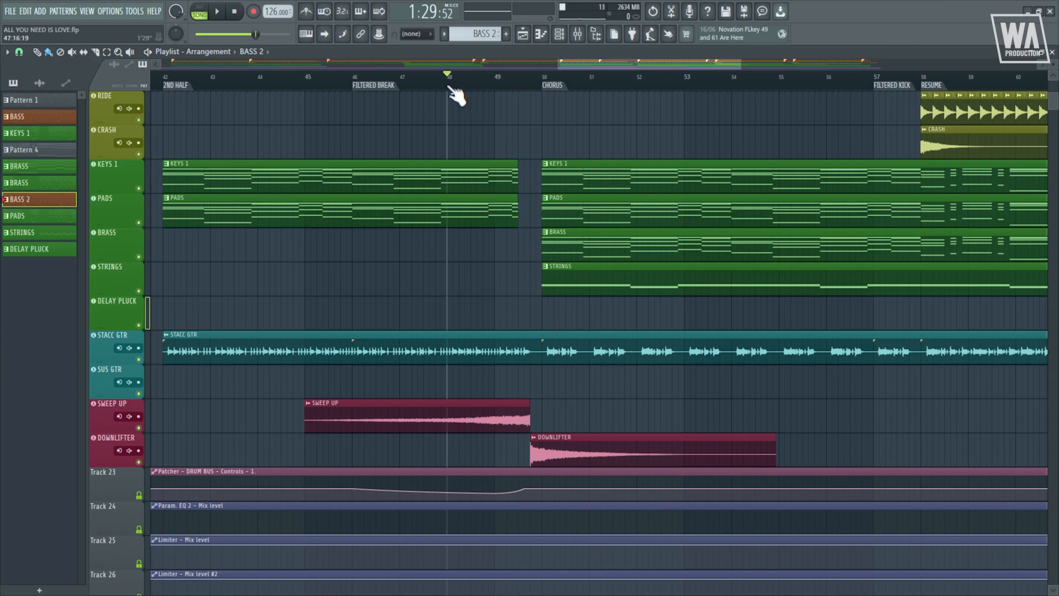
{"action": "right_click", "coordinate": [139, 429]}
{"action": "left_click", "coordinate": [139, 462]}
{"action": "key", "text": "space"}
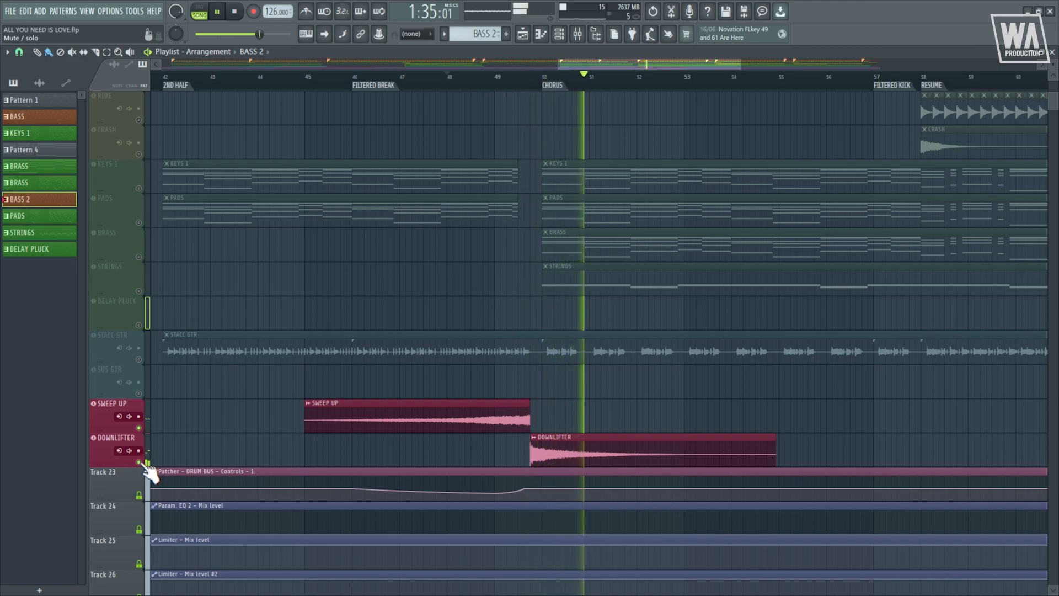
{"action": "key", "text": "space"}
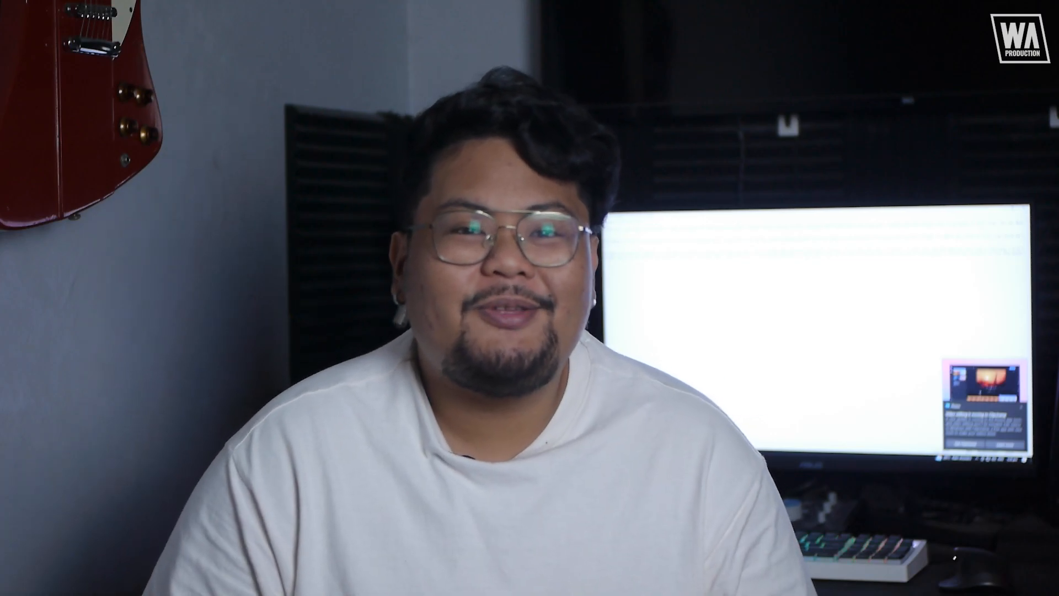